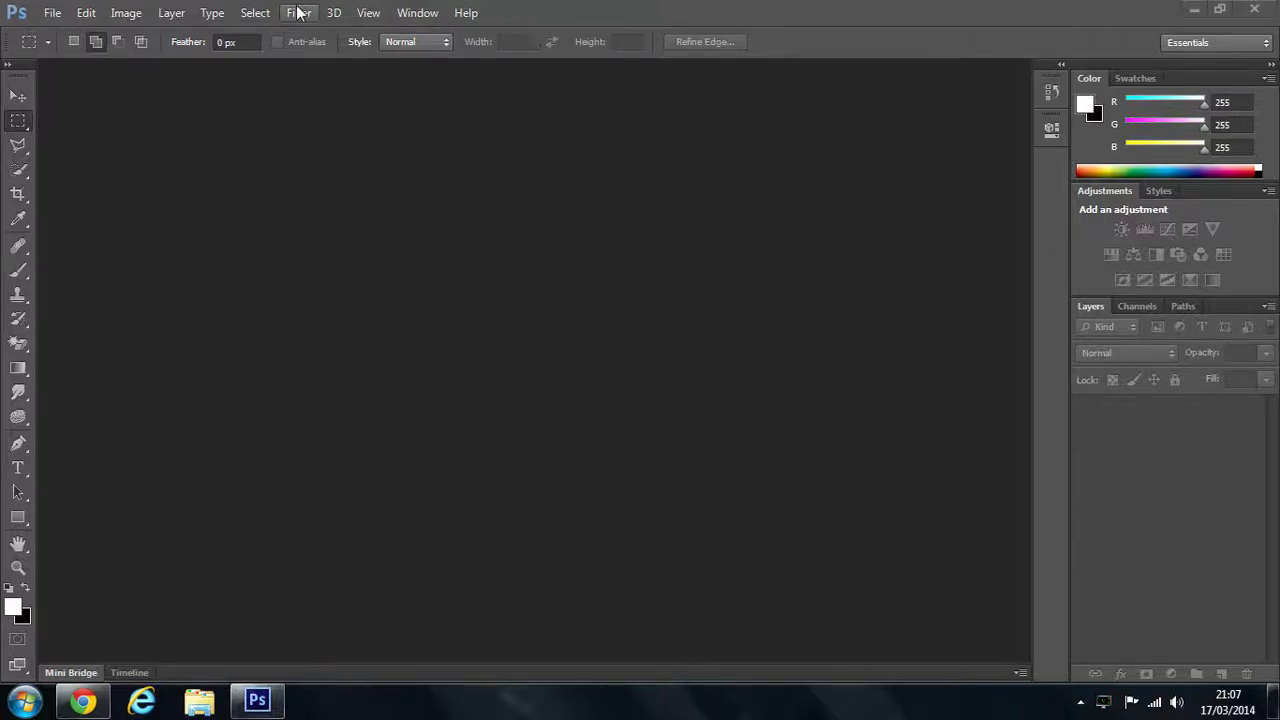
- Create a new 1280 × 720 px document with a white background, Untitled-1
{"action": "left_click", "coordinate": [50, 13]}
{"action": "left_click", "coordinate": [70, 36]}
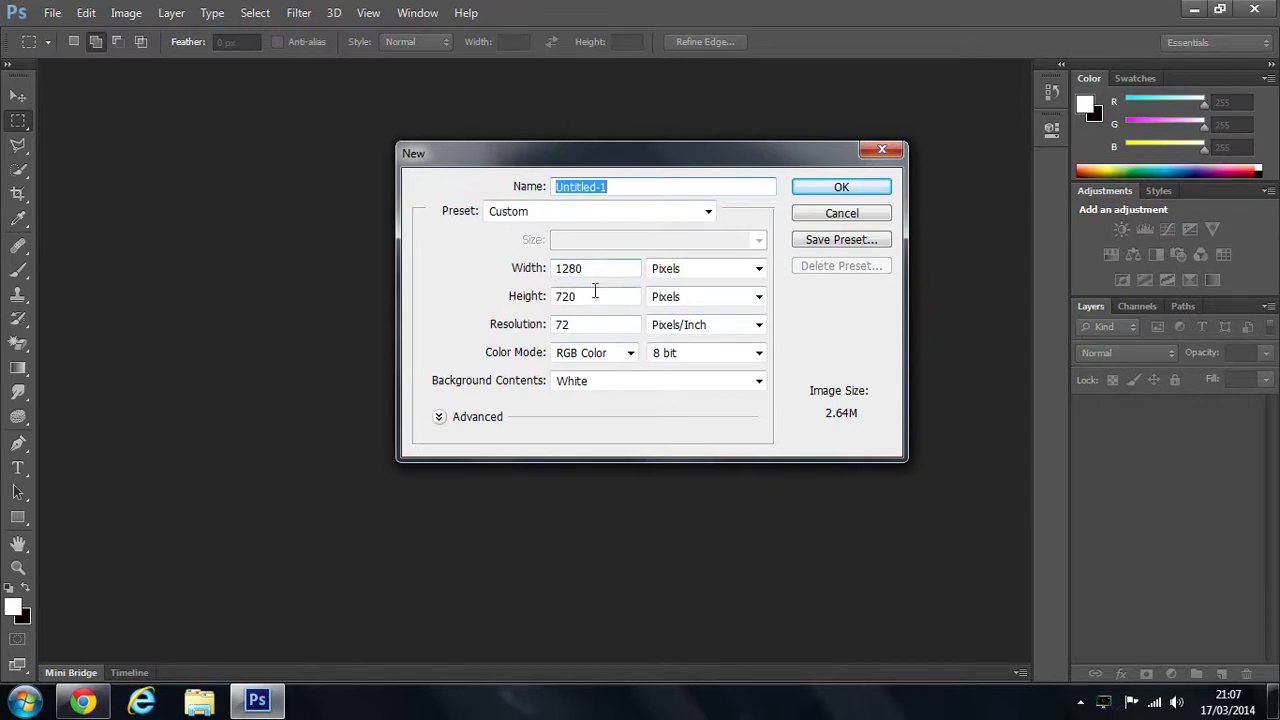
{"action": "left_click", "coordinate": [841, 187]}
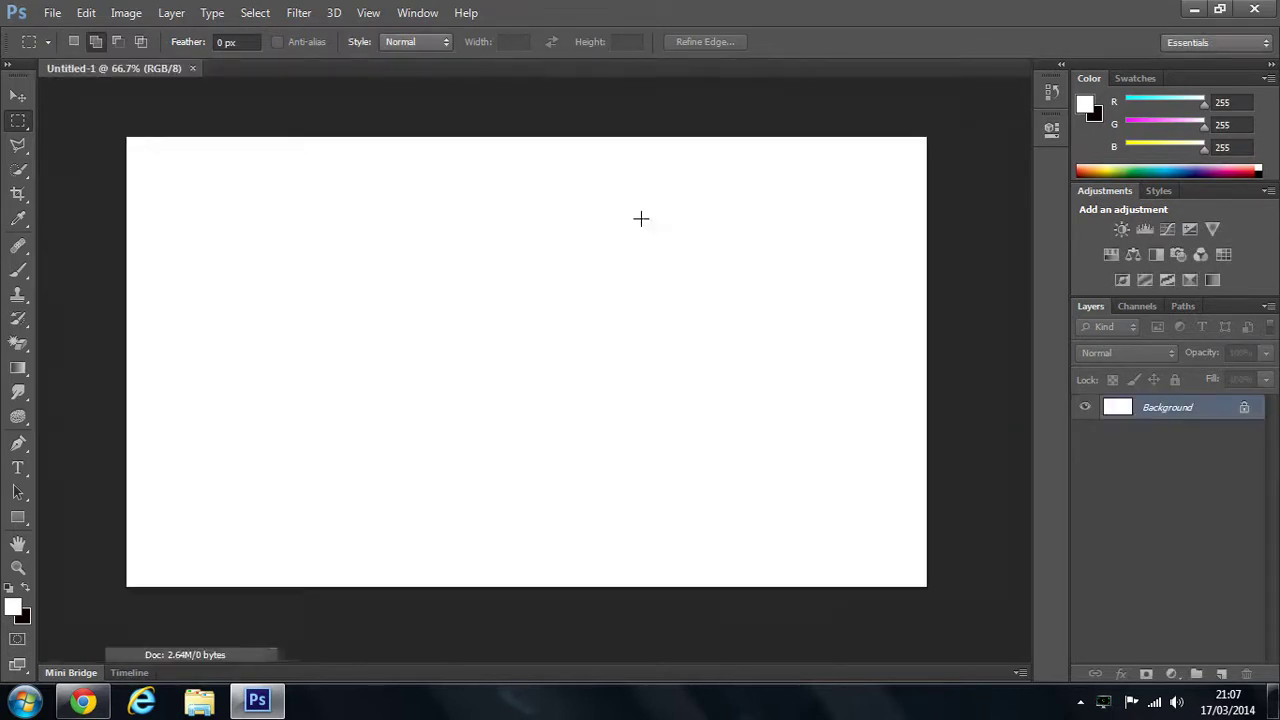
- Draw a paragraph text box across the canvas and set the text colour to black
{"action": "left_click", "coordinate": [18, 467]}
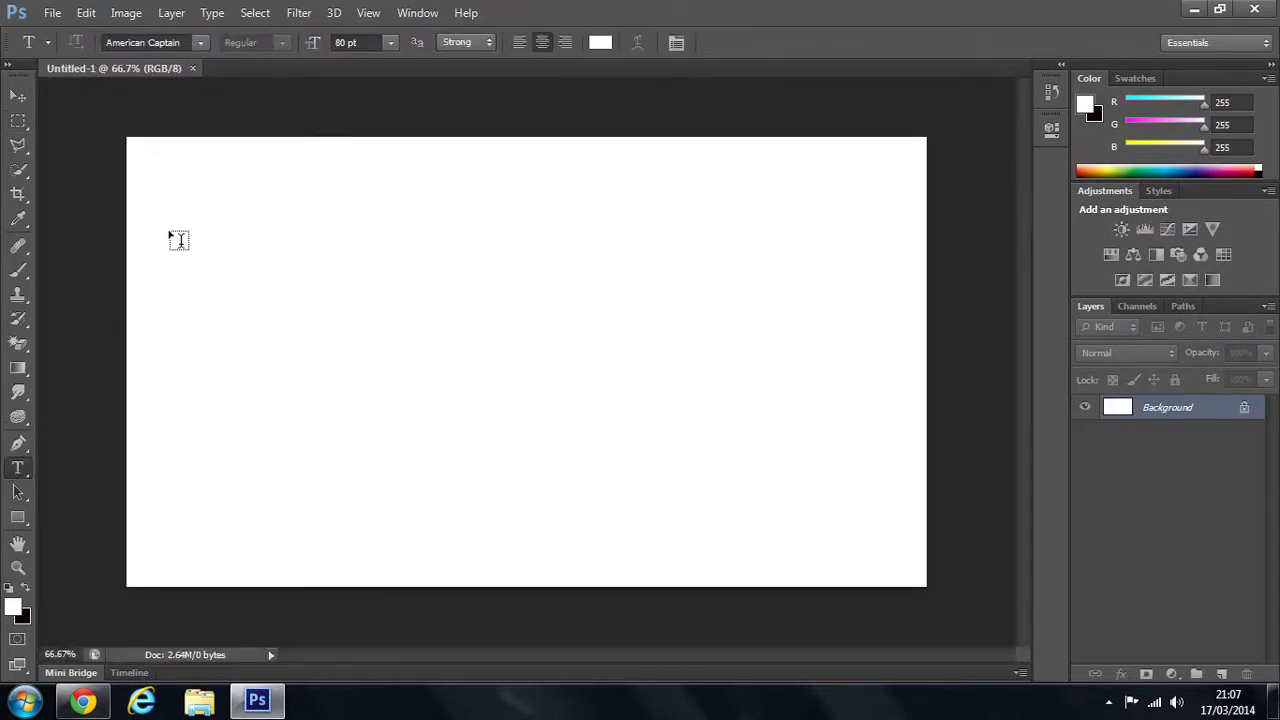
{"action": "left_click_drag", "start_coordinate": [176, 183], "coordinate": [874, 466]}
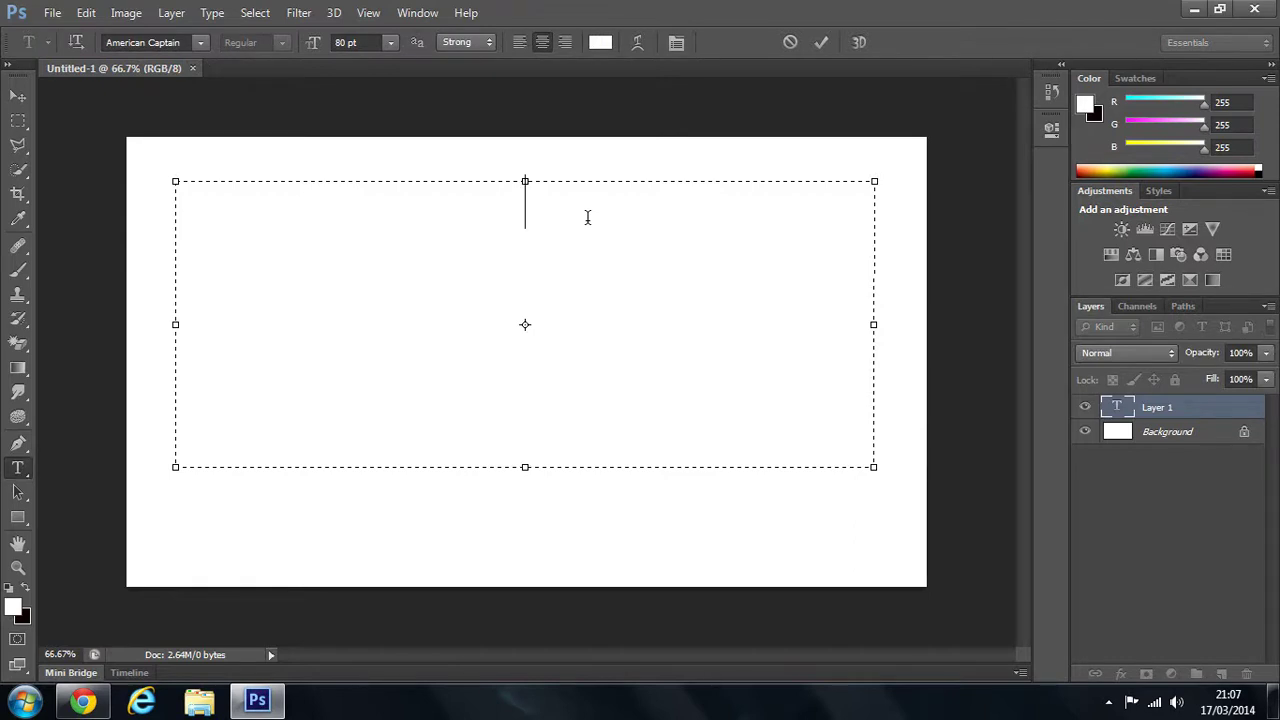
{"action": "key", "text": "BackSpace"}
{"action": "left_click", "coordinate": [601, 41]}
{"action": "left_click_drag", "start_coordinate": [694, 429], "coordinate": [683, 622]}
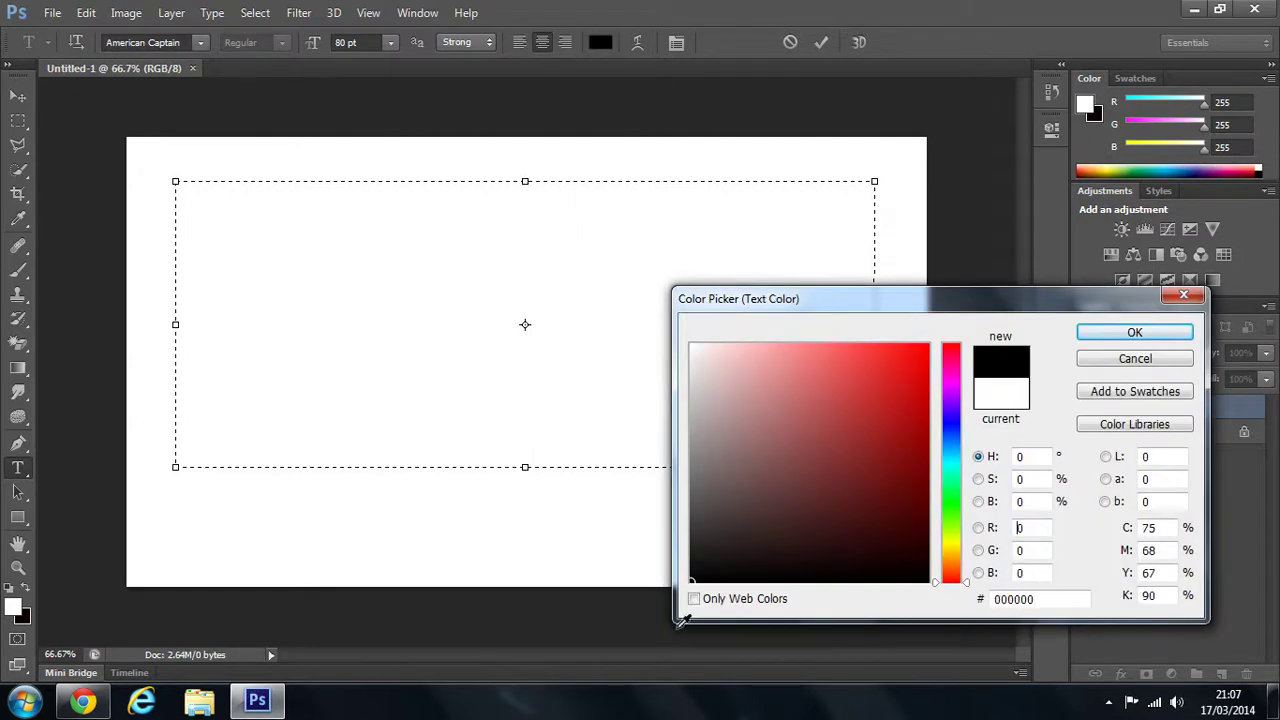
{"action": "left_click", "coordinate": [1137, 333]}
- Type 'LIKE ,SUBSCRIBE', fix the typos, and move the text to the canvas middle
{"action": "type", "text": "L"}
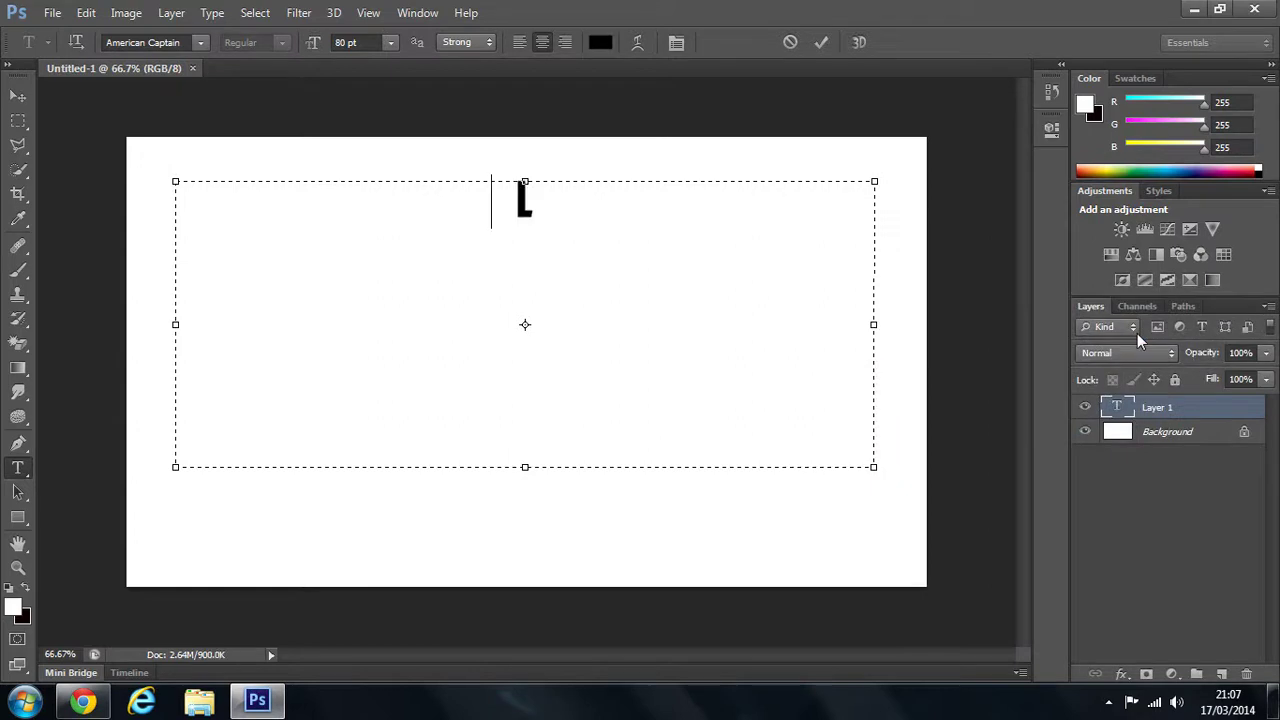
{"action": "type", "text": "IKE"}
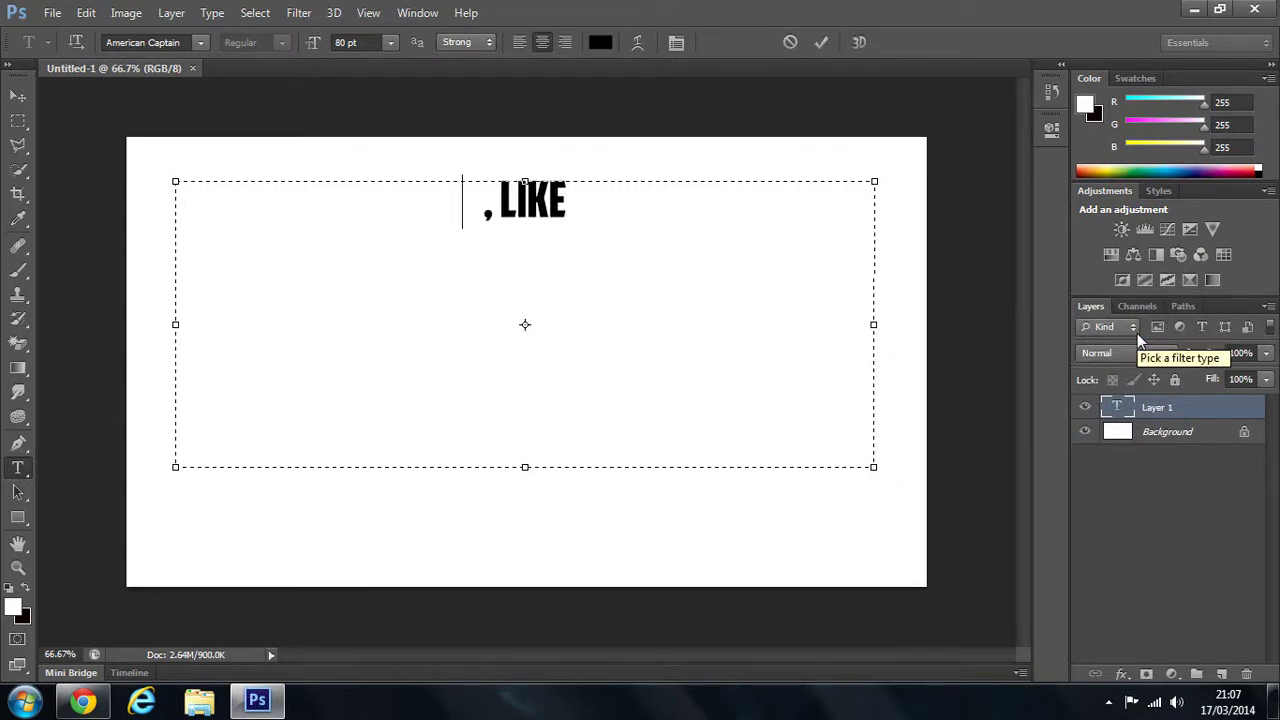
{"action": "type", "text": " ,SUBSC"}
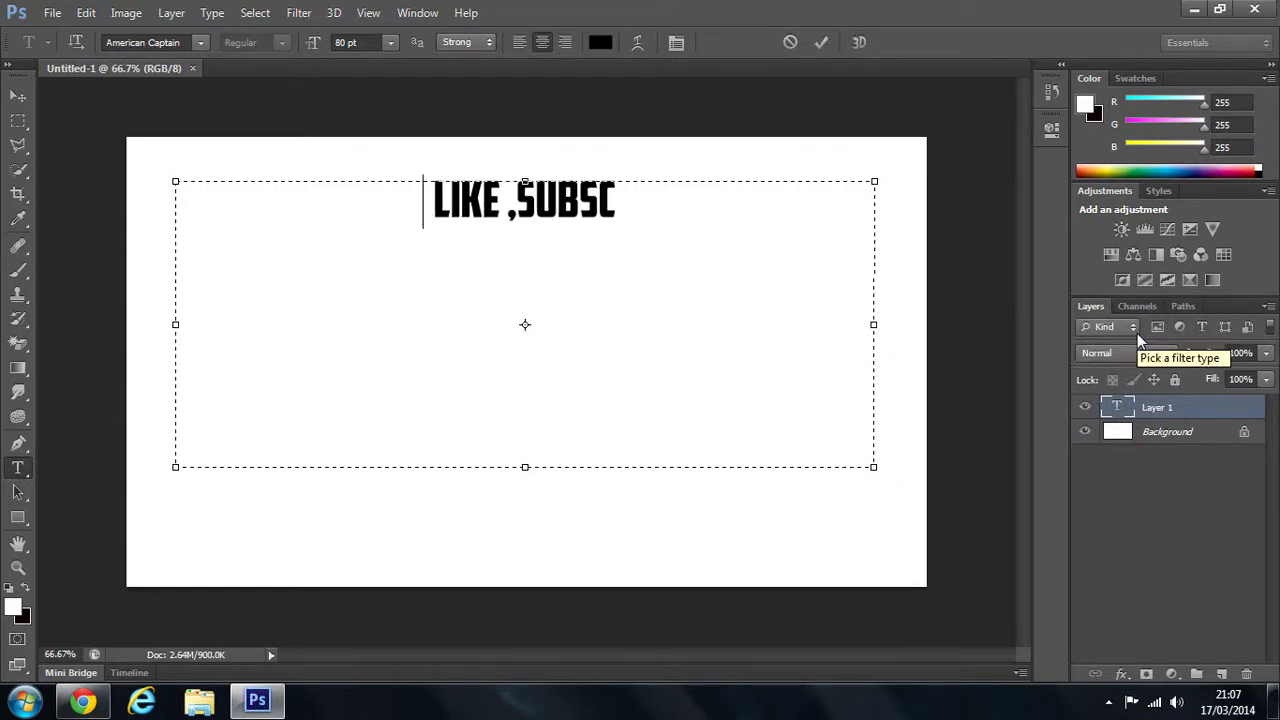
{"action": "type", "text": "RIBE"}
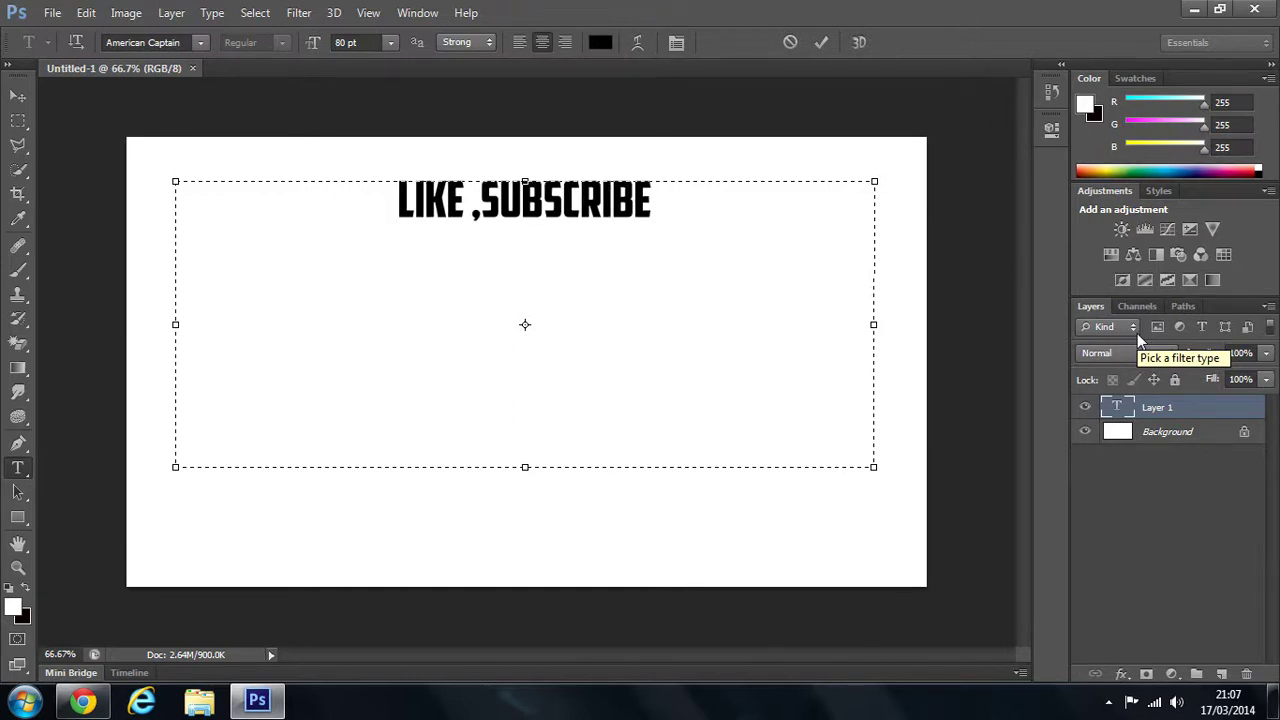
{"action": "type", "text": "!"}
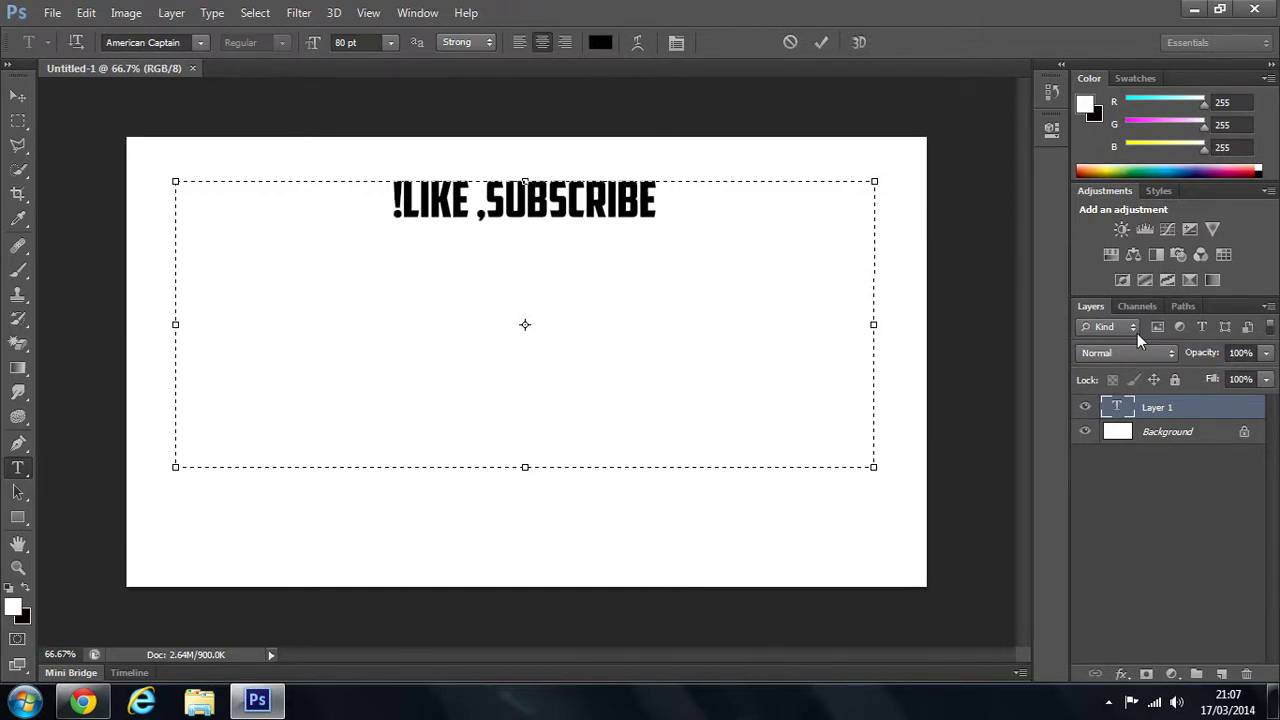
{"action": "type", "text": "."}
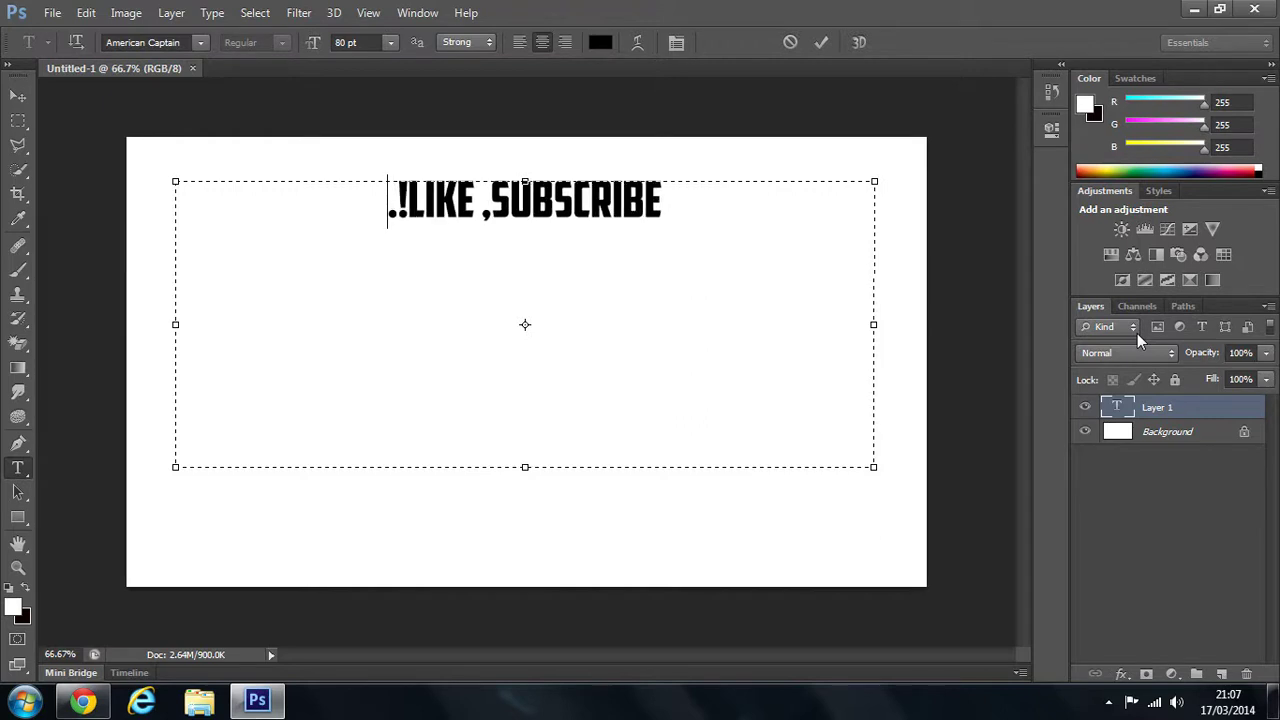
{"action": "key", "text": "BackSpace"}
{"action": "key", "text": "BackSpace"}
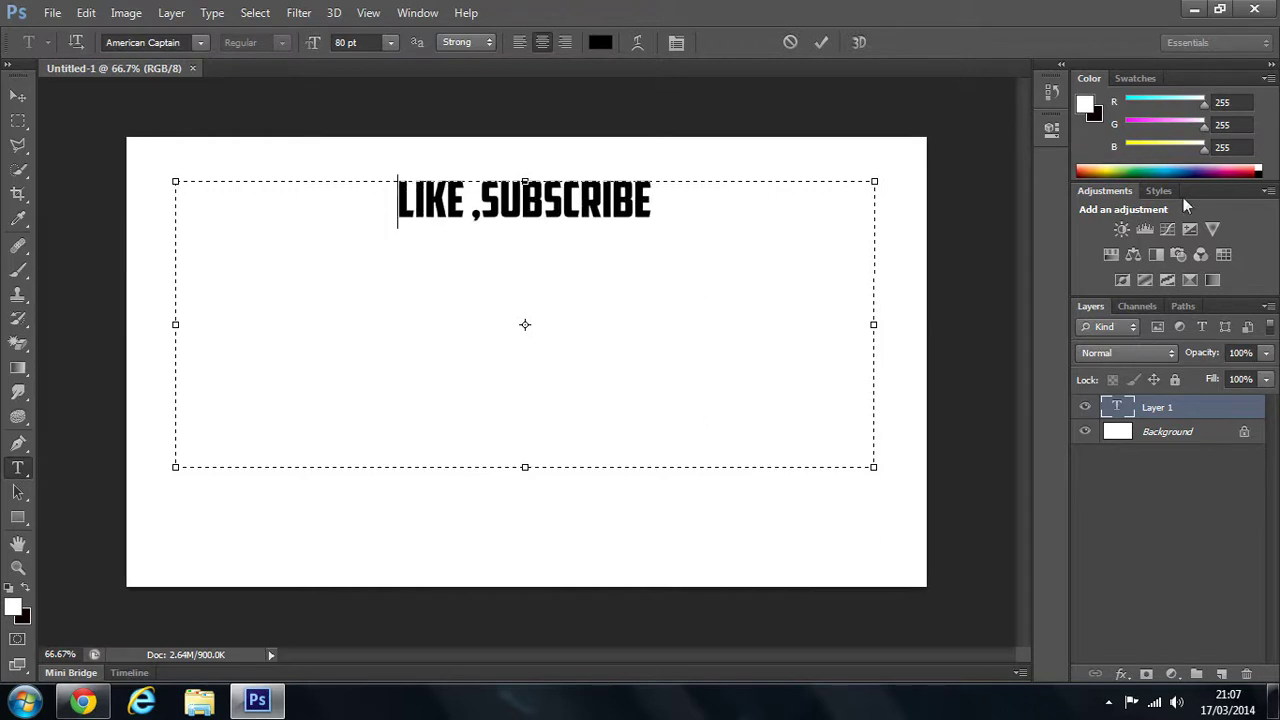
{"action": "left_click", "coordinate": [18, 96]}
{"action": "left_click_drag", "start_coordinate": [552, 244], "coordinate": [556, 383]}
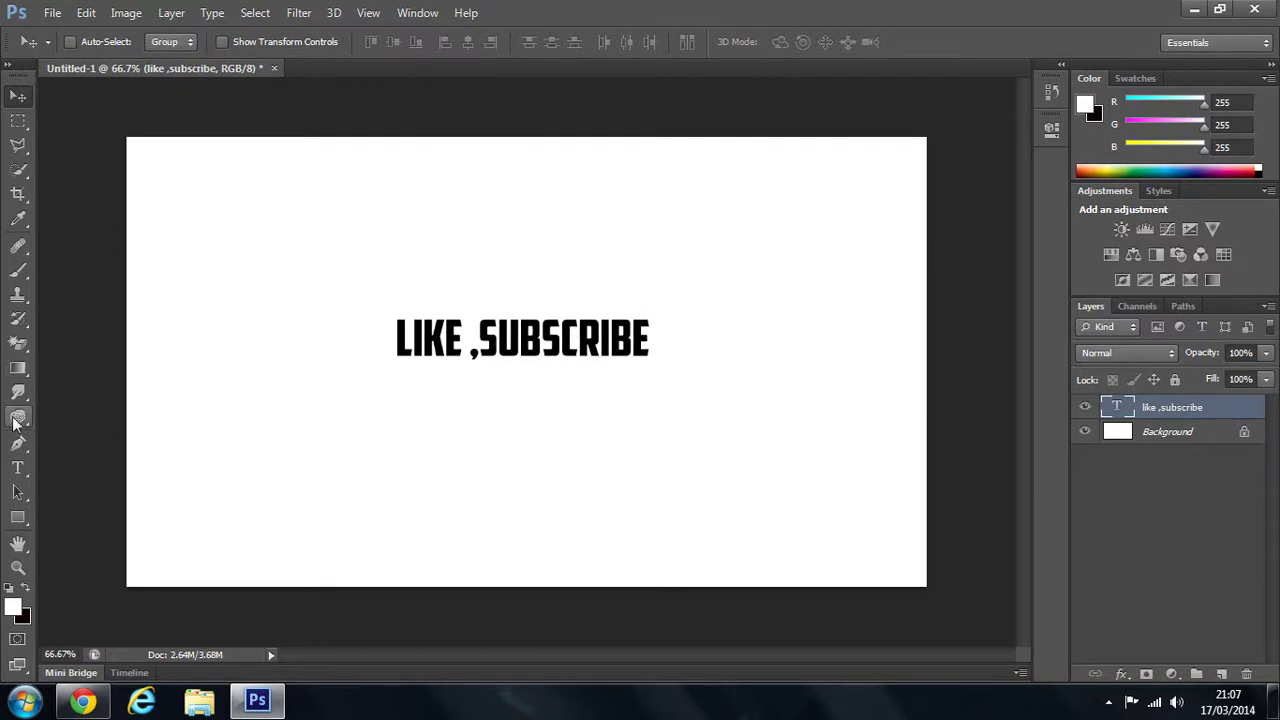
- Set the LIKE ,SUBSCRIBE text to 200 pt and recentre it on the canvas
{"action": "left_click", "coordinate": [18, 467]}
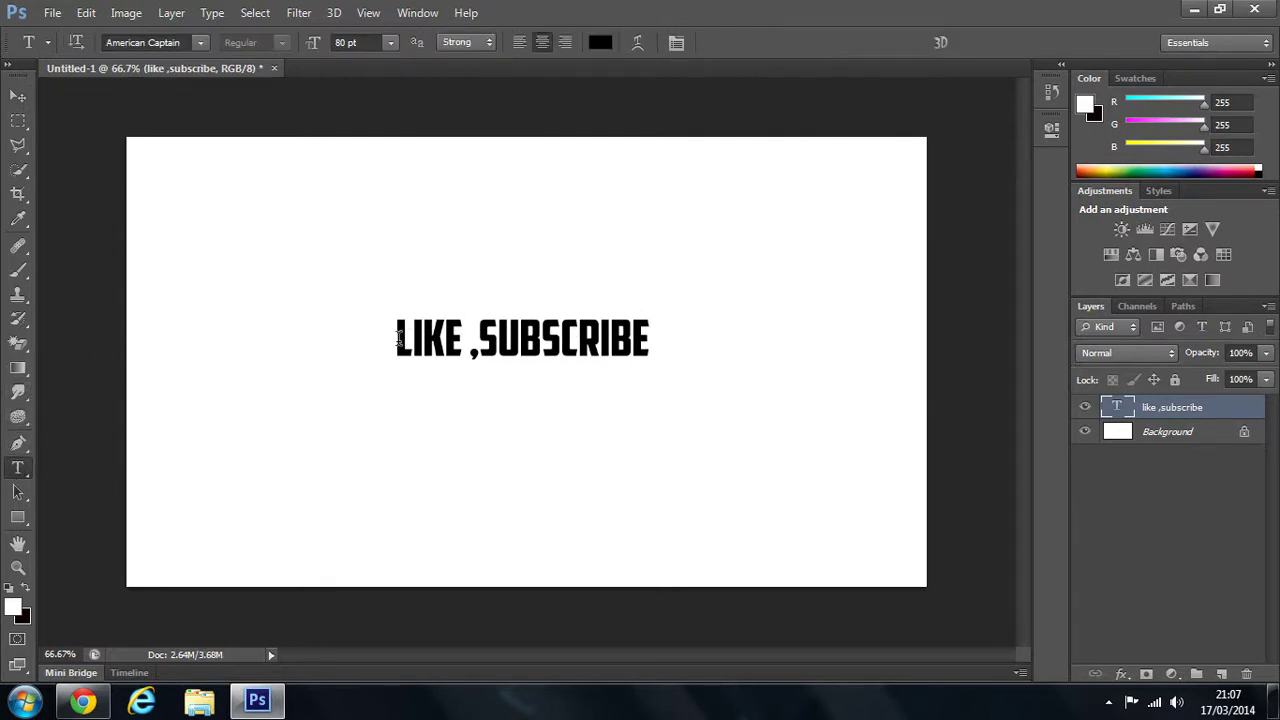
{"action": "left_click_drag", "start_coordinate": [397, 338], "coordinate": [655, 342]}
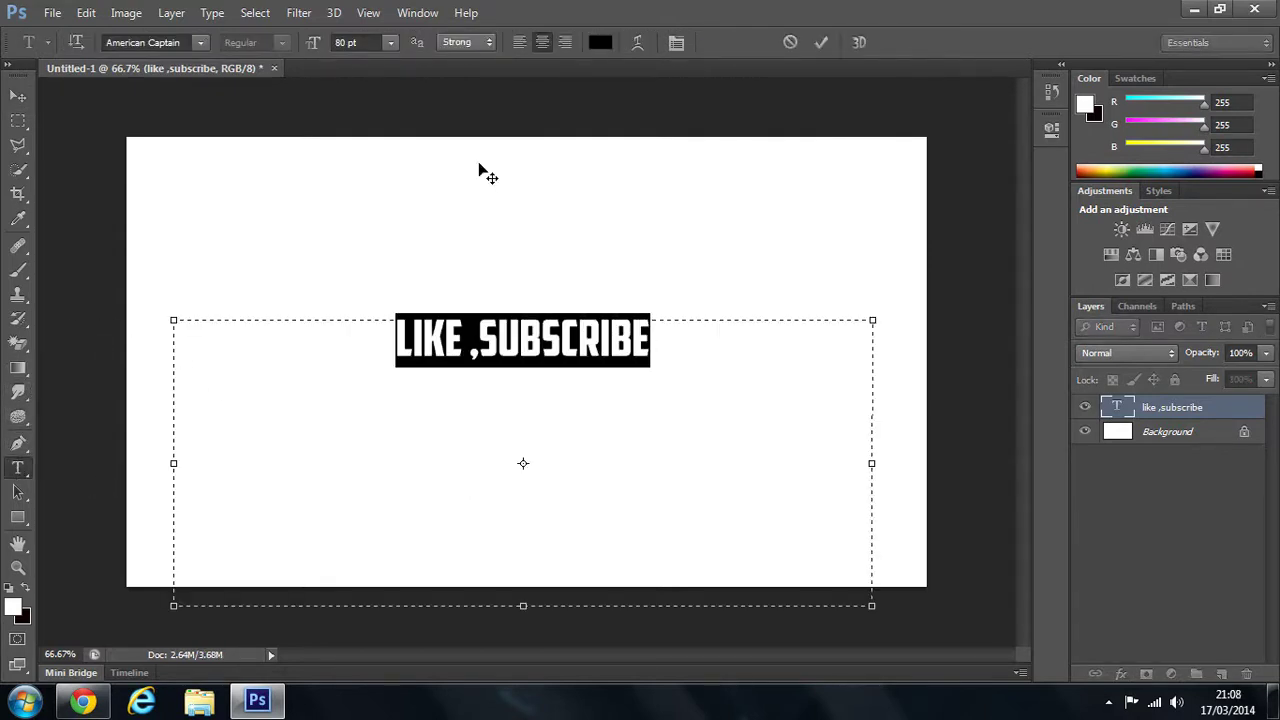
{"action": "left_click", "coordinate": [392, 42]}
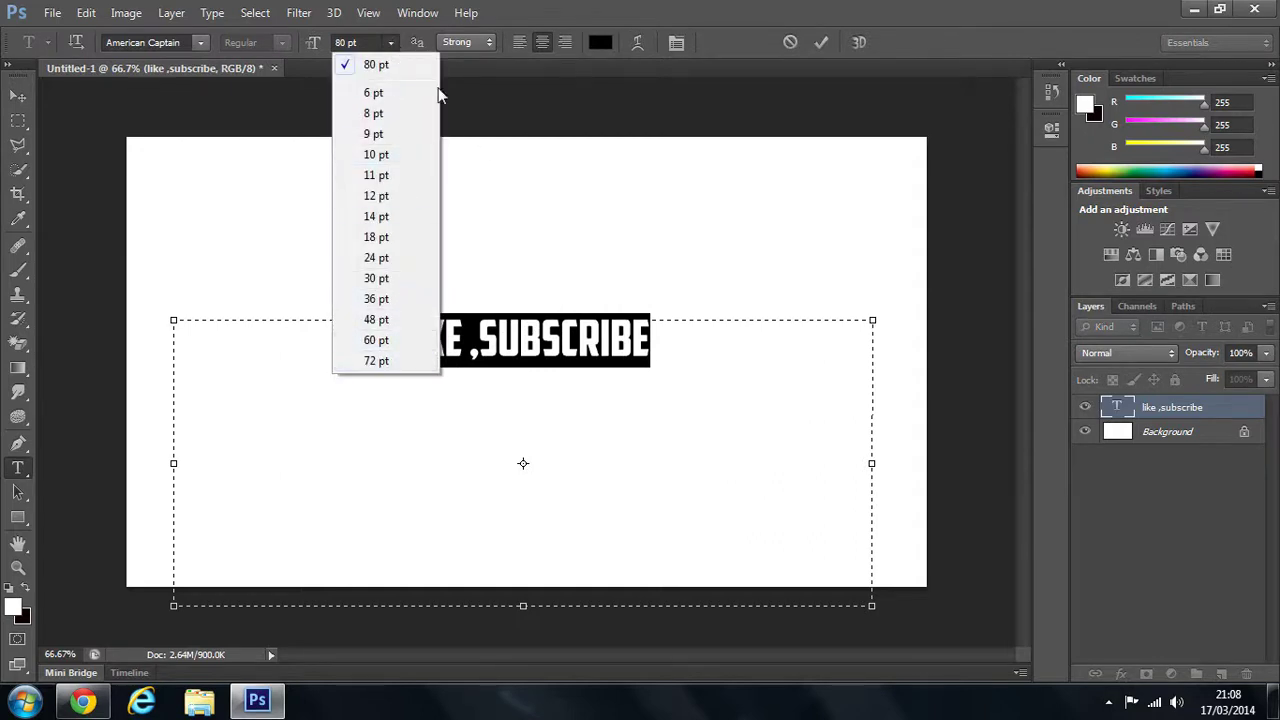
{"action": "left_click", "coordinate": [365, 45]}
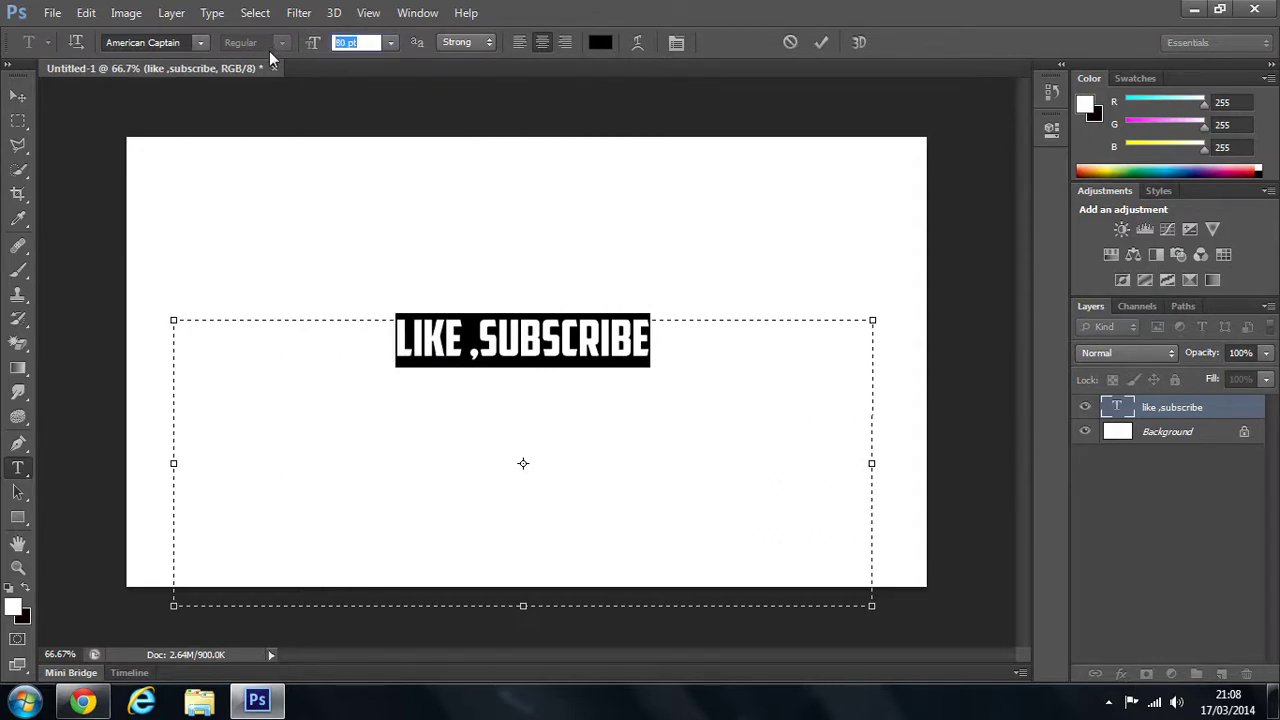
{"action": "type", "text": "300"}
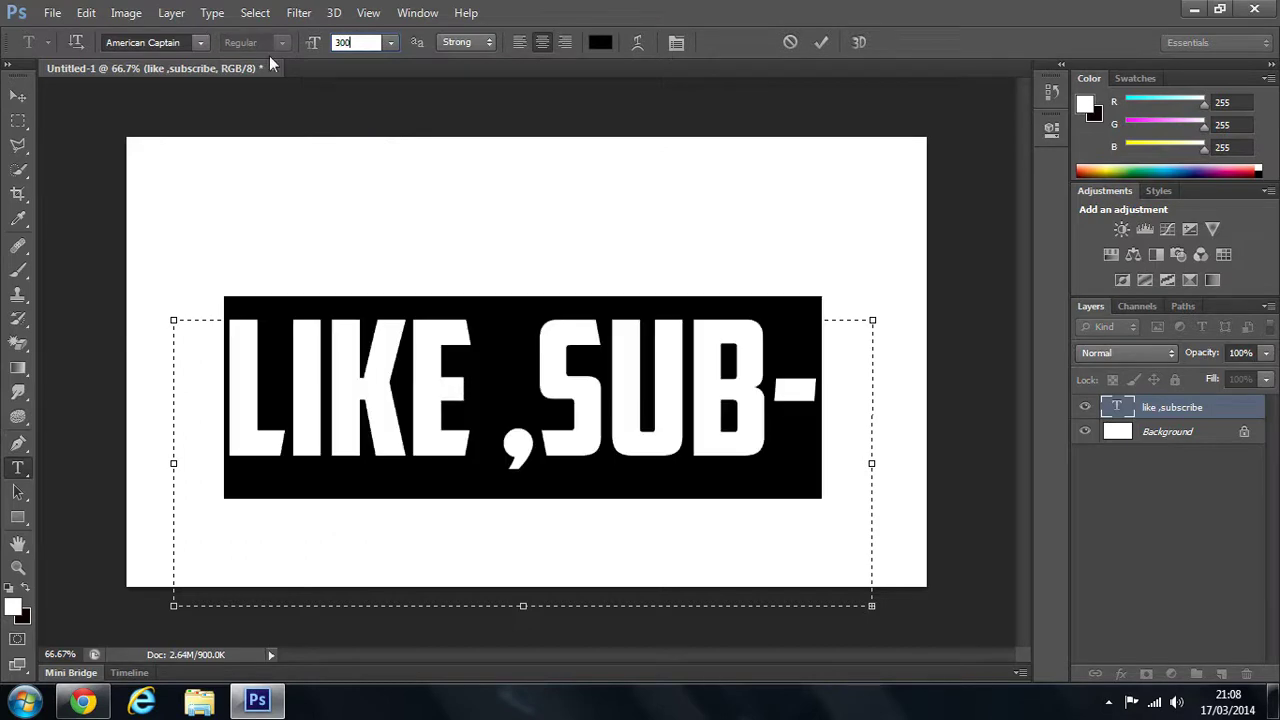
{"action": "key", "text": "BackSpace"}
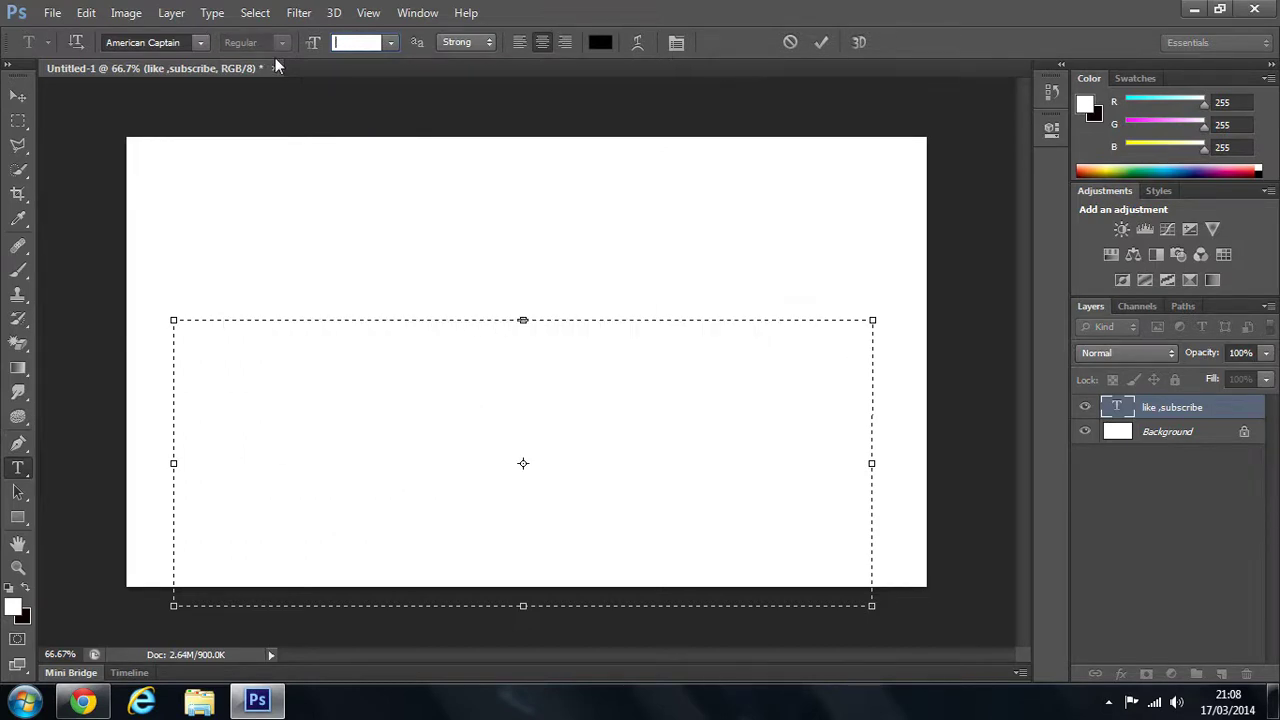
{"action": "type", "text": "200"}
{"action": "key", "text": "Return"}
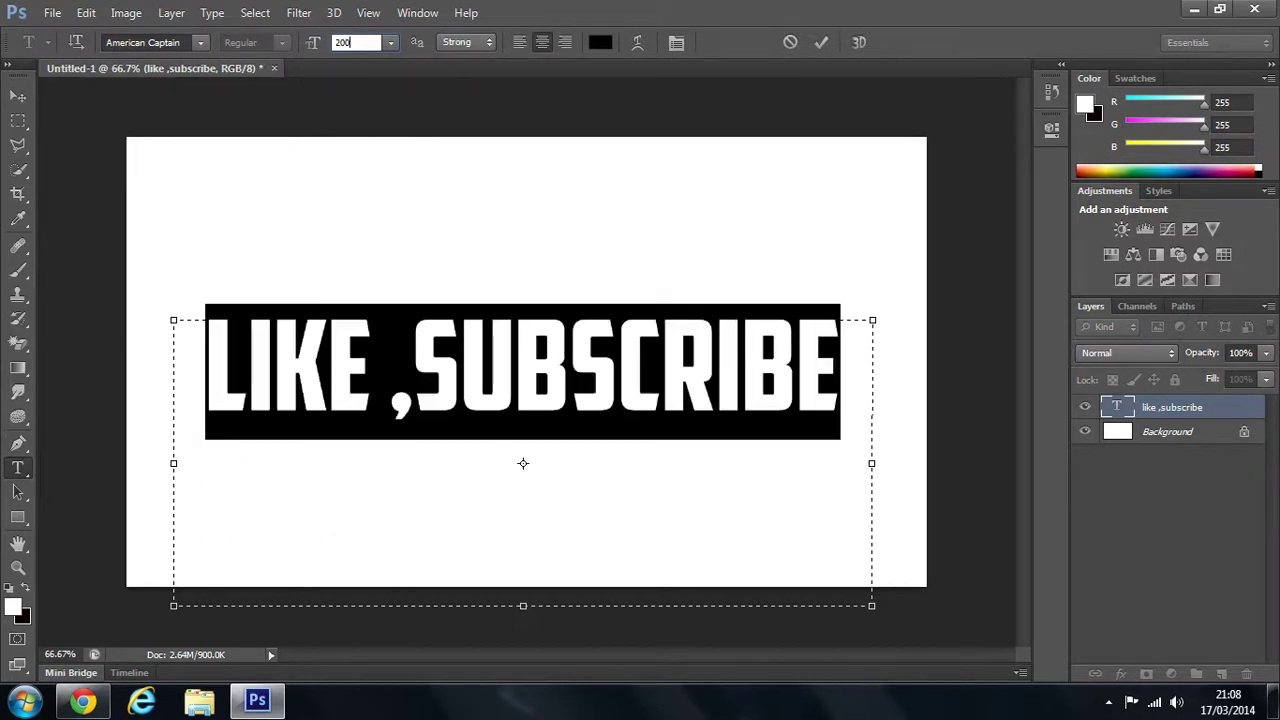
{"action": "left_click", "coordinate": [17, 98]}
{"action": "left_click_drag", "start_coordinate": [537, 408], "coordinate": [532, 391]}
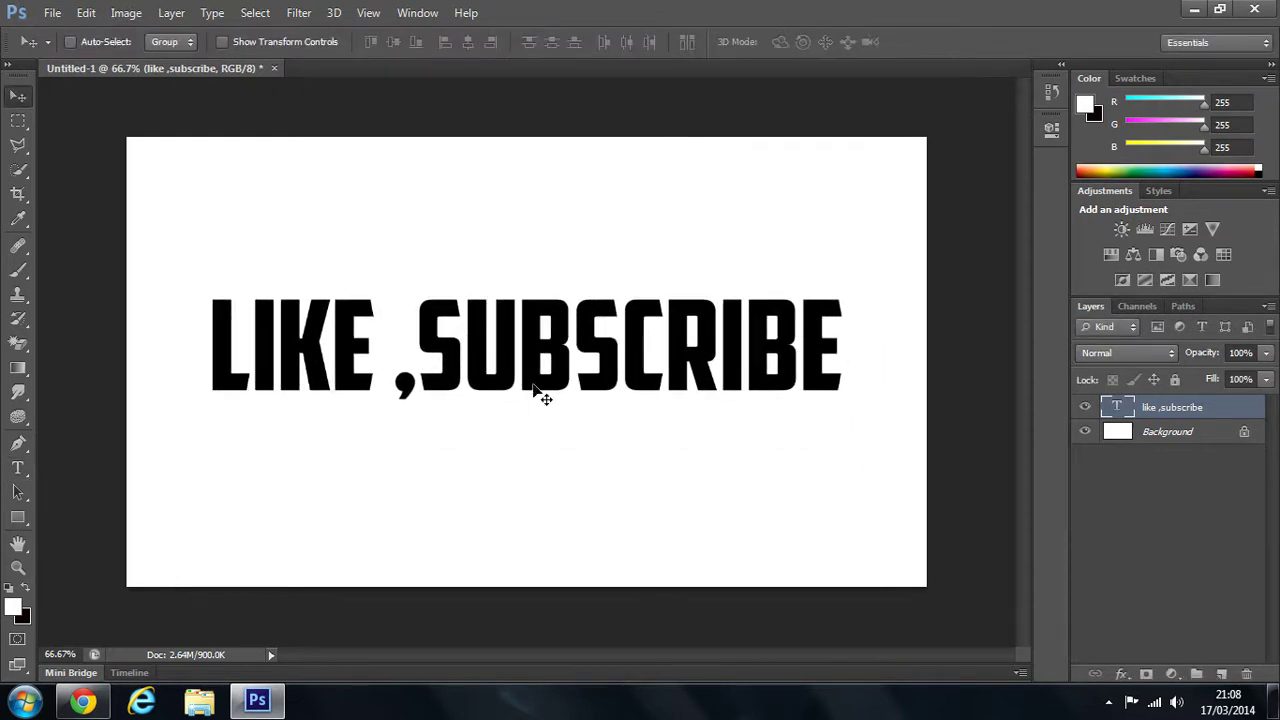
- Reselect the text, keep American Captain as the font, and commit the type layer
{"action": "left_click", "coordinate": [18, 468]}
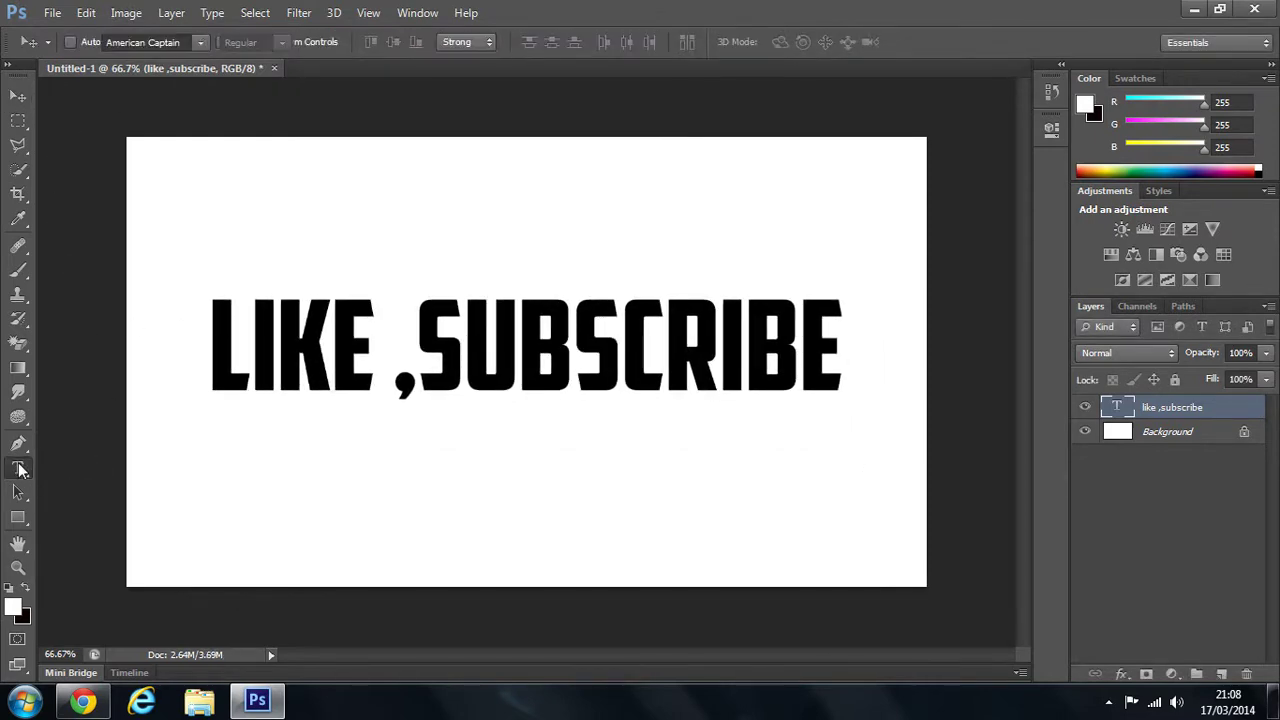
{"action": "left_click", "coordinate": [226, 350]}
{"action": "left_click_drag", "start_coordinate": [226, 350], "coordinate": [858, 385]}
{"action": "left_click", "coordinate": [201, 42]}
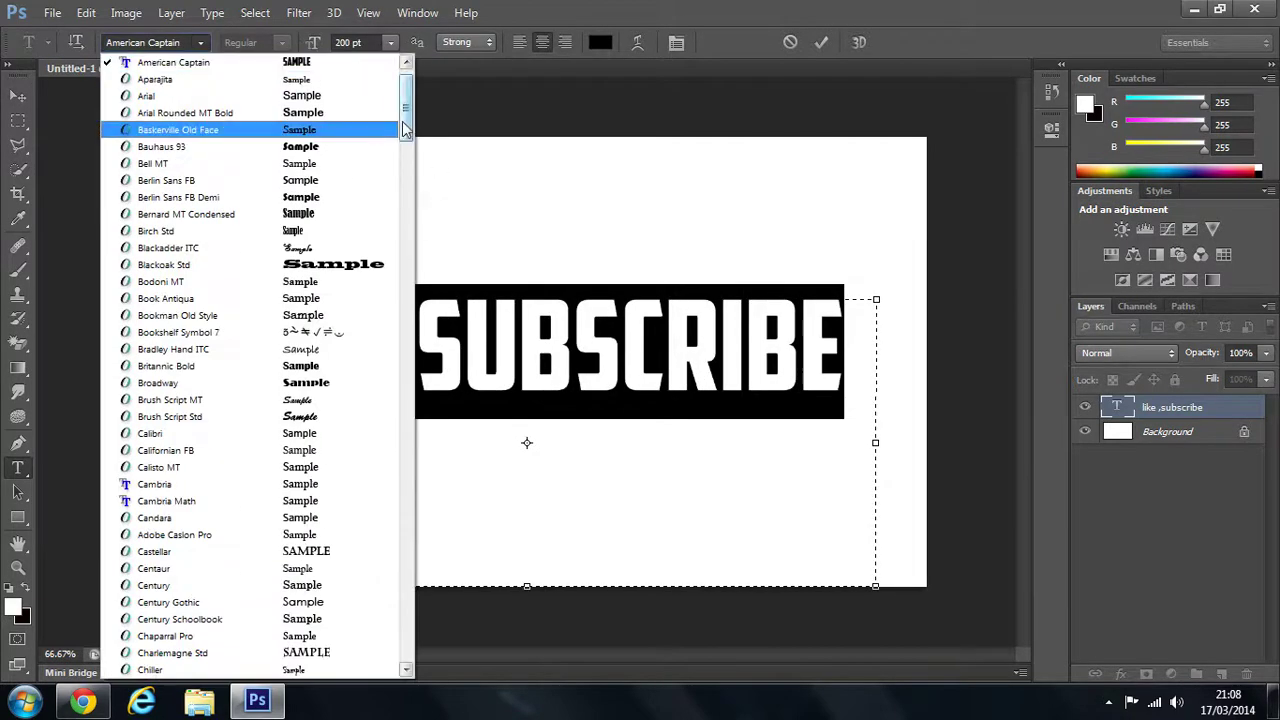
{"action": "scroll", "coordinate": [408, 120], "scroll_direction": "down", "scroll_amount": 3}
{"action": "scroll", "coordinate": [412, 122], "scroll_direction": "up", "scroll_amount": 3}
{"action": "scroll", "coordinate": [413, 100], "scroll_direction": "up", "scroll_amount": 1}
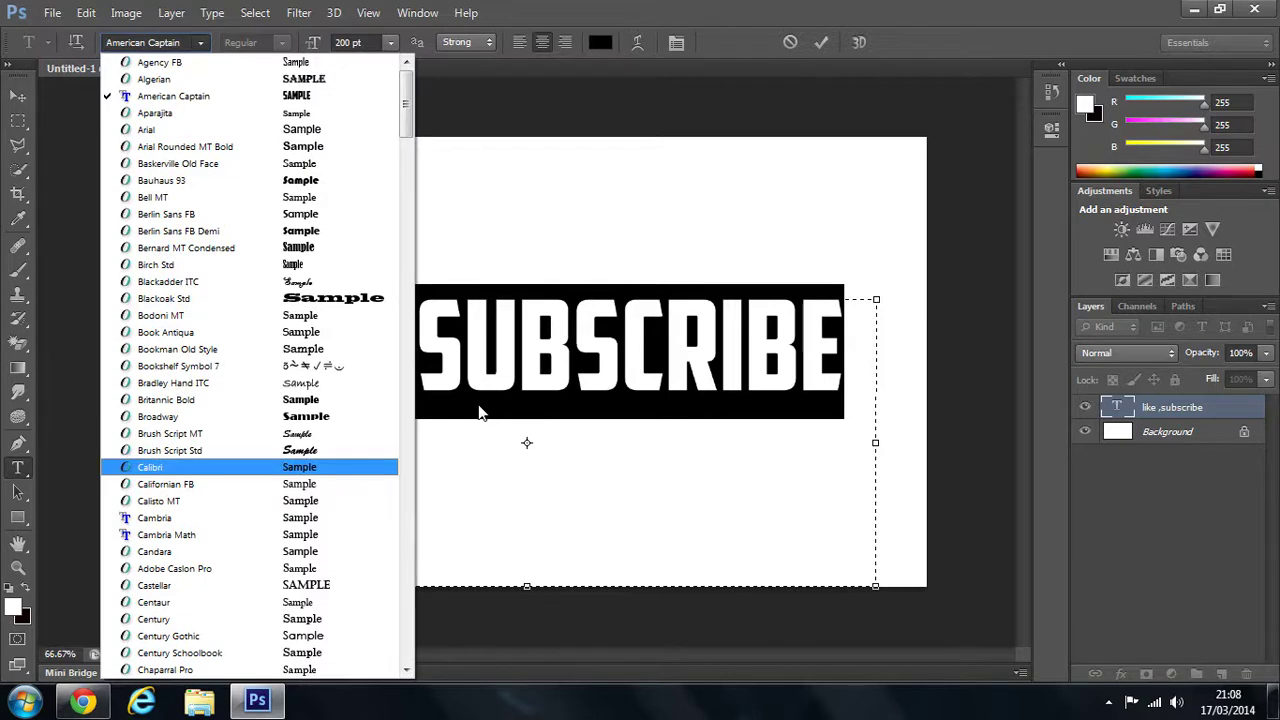
{"action": "left_click", "coordinate": [334, 96]}
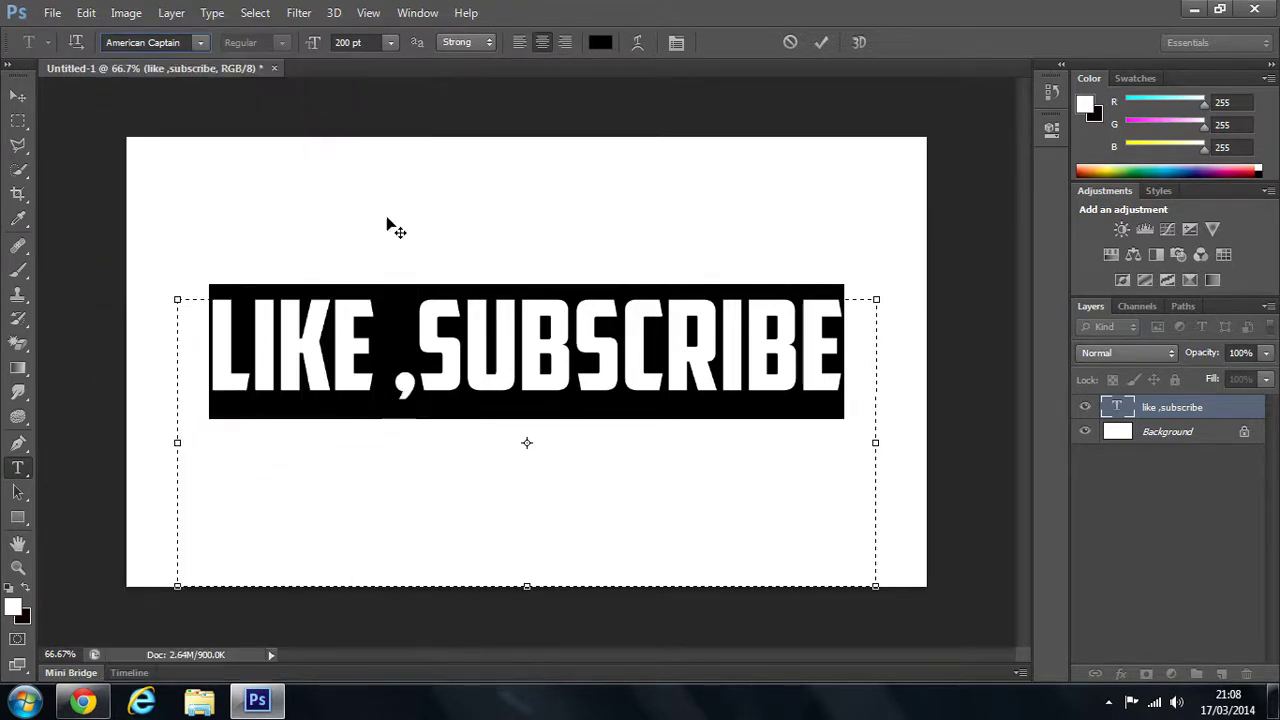
{"action": "left_click", "coordinate": [18, 95]}
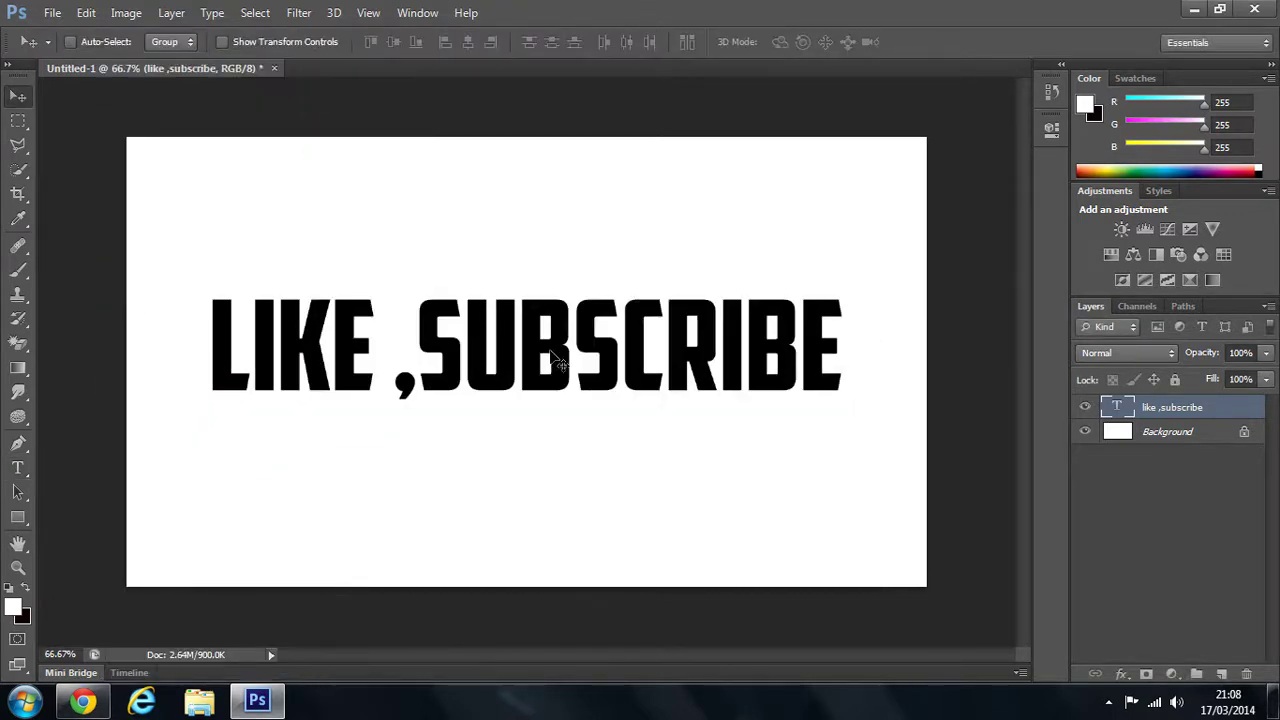
{"action": "mouse_move", "coordinate": [548, 350]}
{"action": "left_mouse_down"}
{"action": "mouse_move", "coordinate": [563, 280]}
{"action": "mouse_move", "coordinate": [574, 290]}
{"action": "mouse_move", "coordinate": [552, 352]}
{"action": "left_mouse_up"}
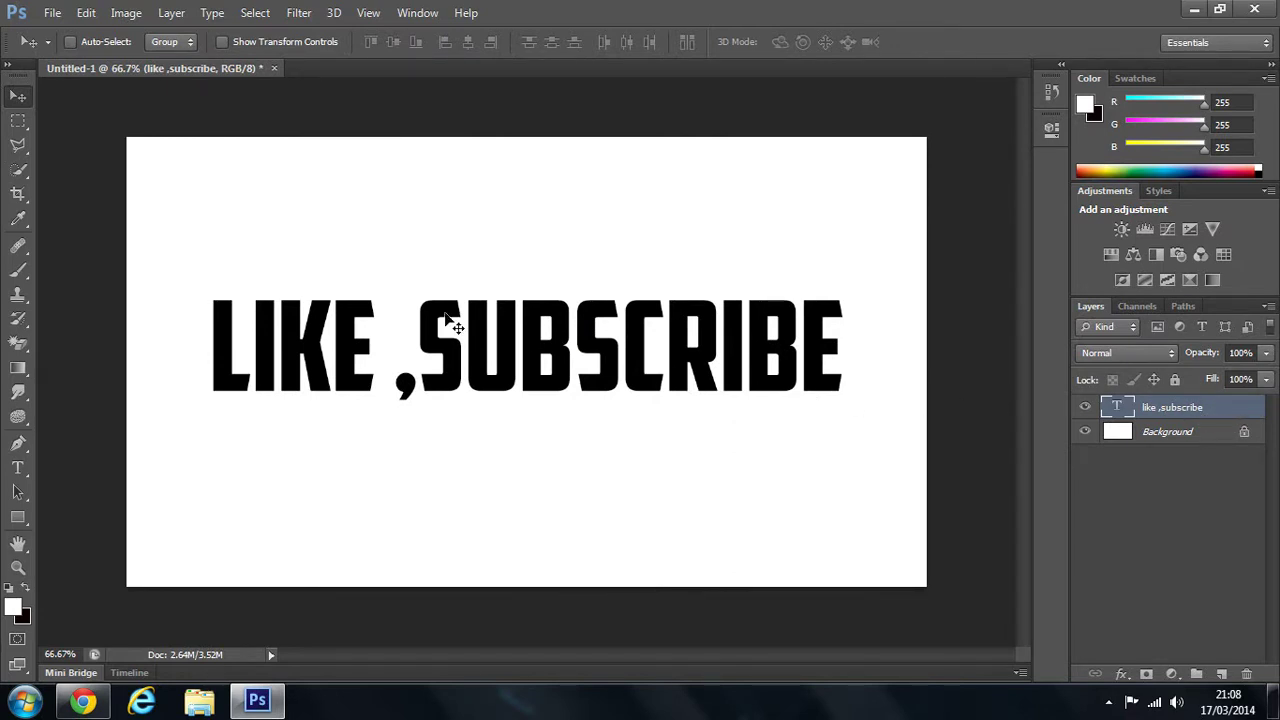
- Open Layer Style for the text layer and enable Gradient Overlay
{"action": "double_click", "coordinate": [1220, 407]}
{"action": "left_click_drag", "start_coordinate": [1012, 205], "coordinate": [728, 117]}
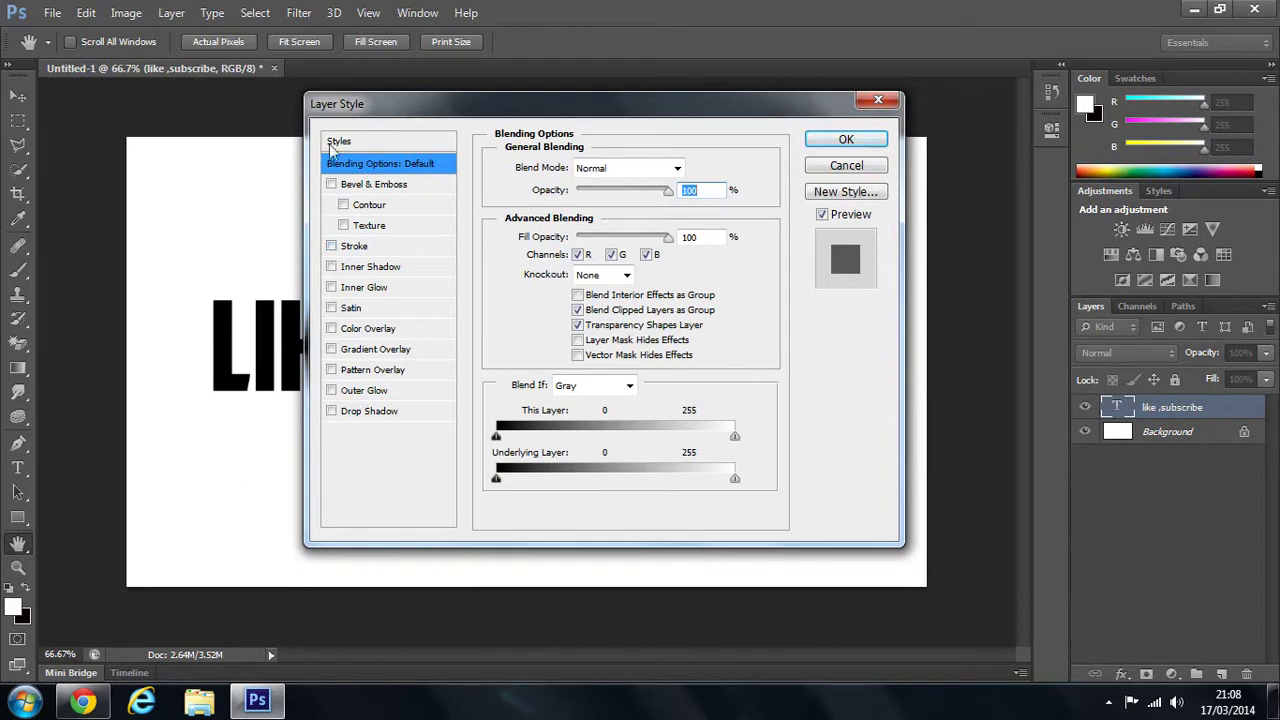
{"action": "left_click", "coordinate": [363, 352]}
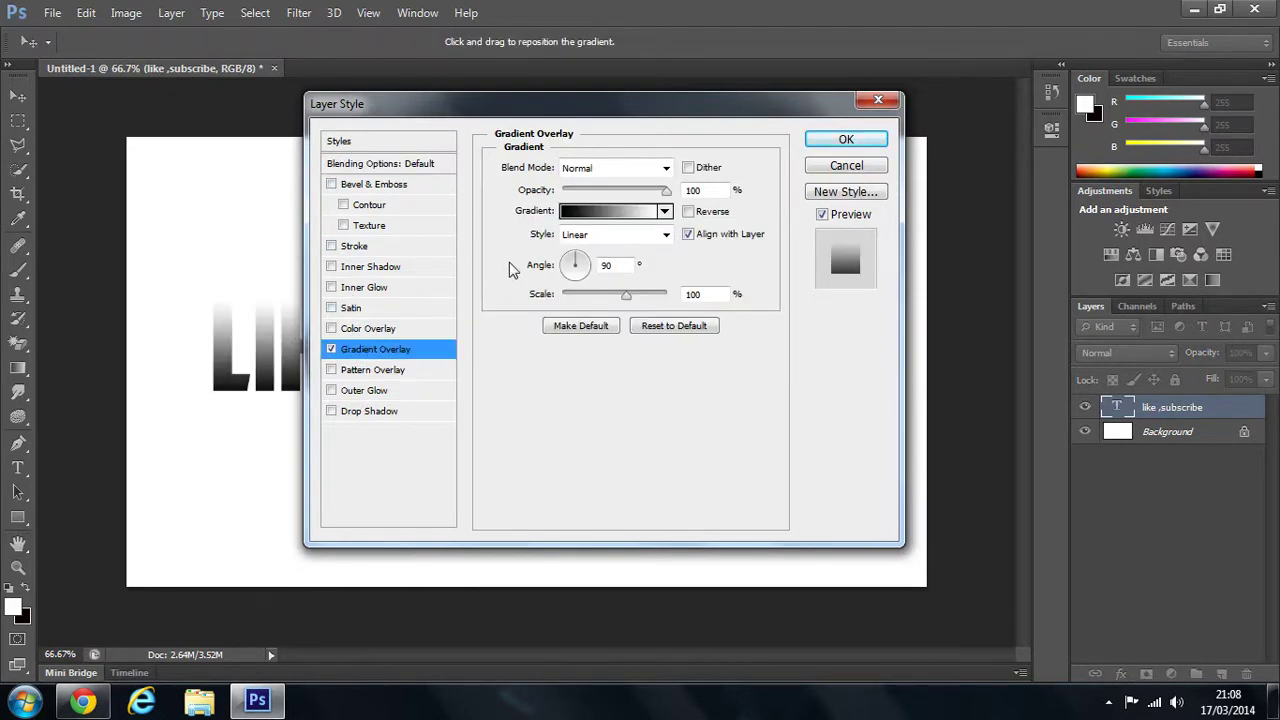
{"action": "left_click_drag", "start_coordinate": [517, 115], "coordinate": [500, 143]}
- Preview the Copper and Violet, Green, Orange gradient presets, then close the editor without keeping them
{"action": "left_click", "coordinate": [632, 246]}
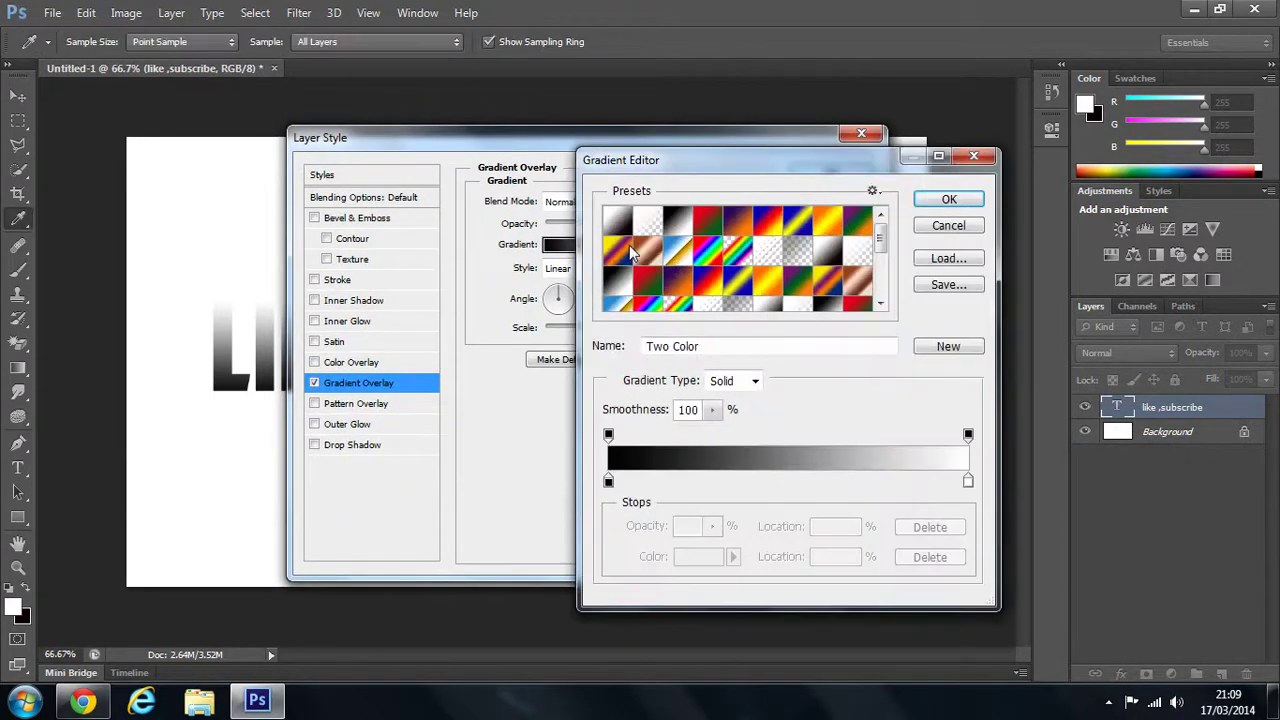
{"action": "scroll", "coordinate": [883, 242], "scroll_direction": "down", "scroll_amount": 3}
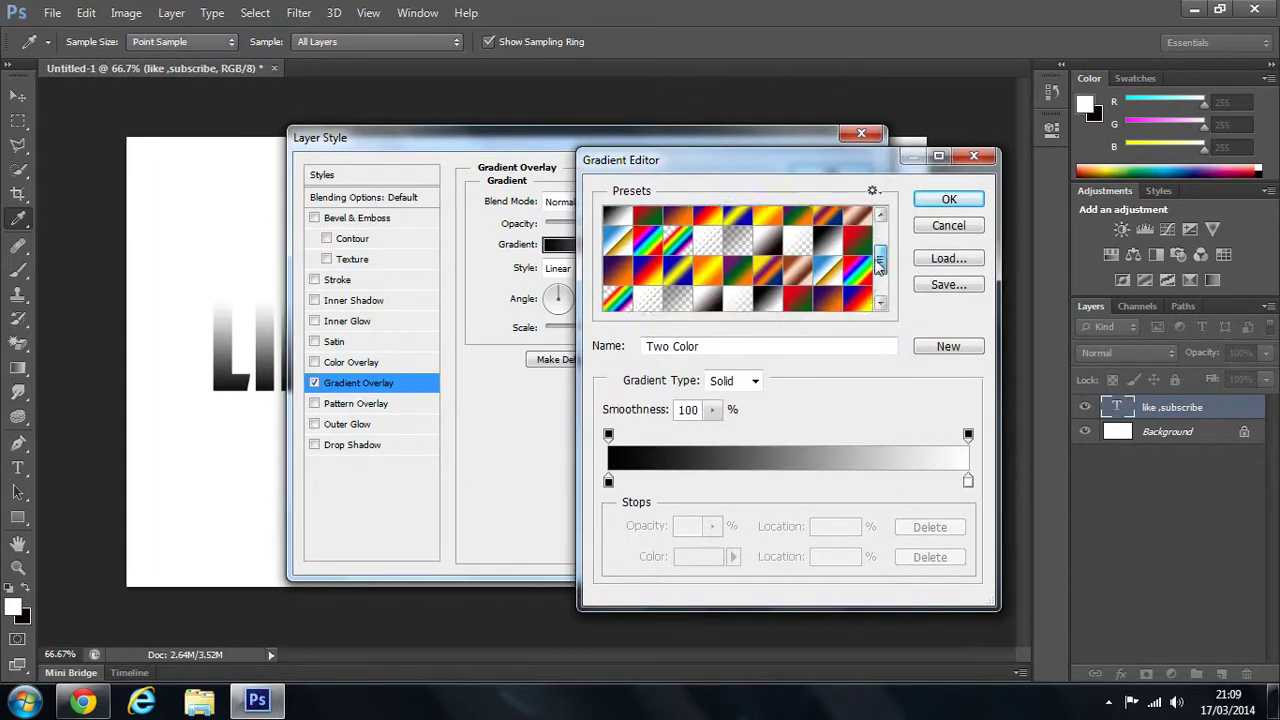
{"action": "left_click", "coordinate": [797, 275]}
{"action": "left_click", "coordinate": [752, 283]}
{"action": "left_click_drag", "start_coordinate": [660, 170], "coordinate": [661, 214]}
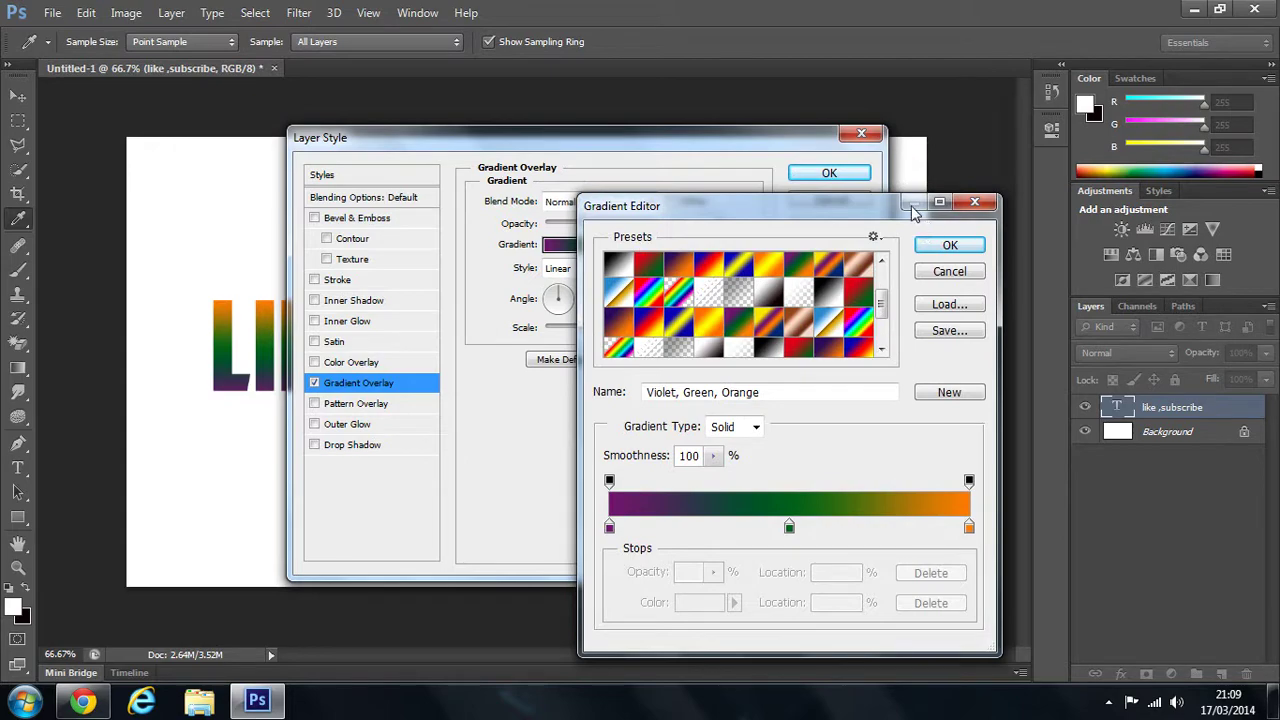
{"action": "left_click", "coordinate": [974, 202]}
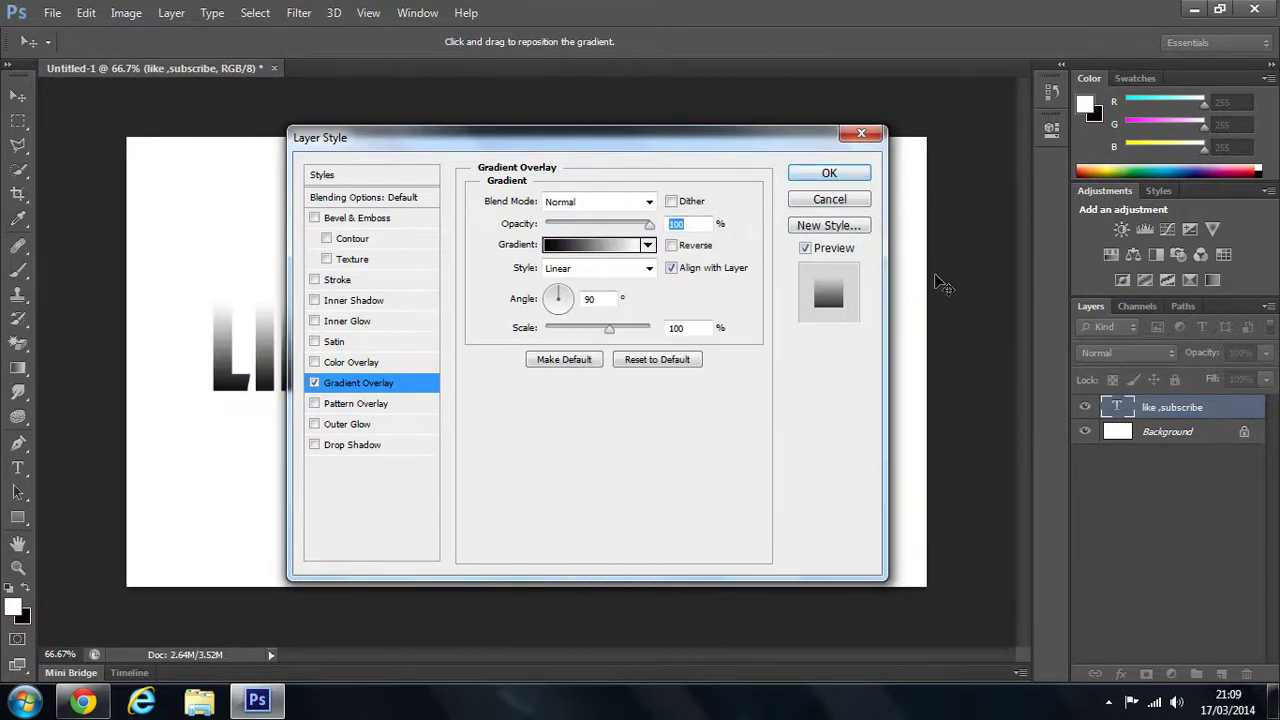
{"action": "left_click_drag", "start_coordinate": [728, 152], "coordinate": [1226, 177]}
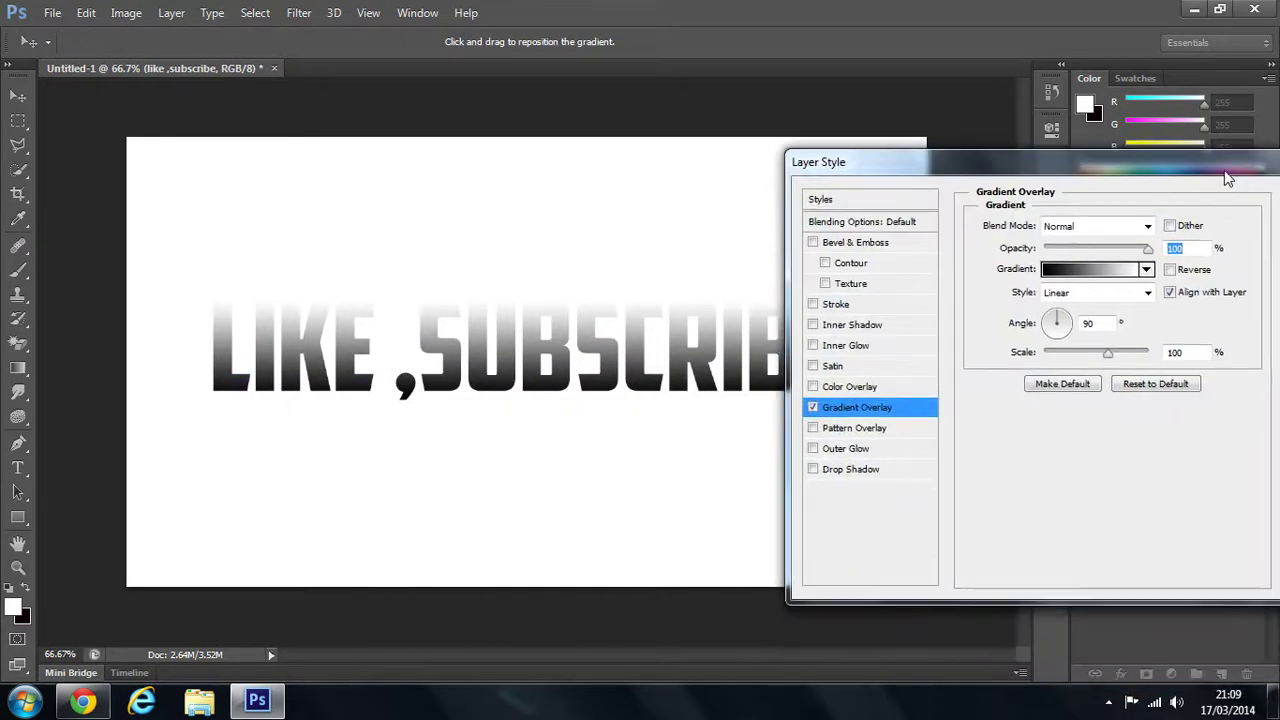
- Preview the Blue, Yellow, Blue, Orange, Yellow, Orange and Neutral Density presets on the text
{"action": "left_click", "coordinate": [1100, 270]}
{"action": "mouse_move", "coordinate": [881, 282]}
{"action": "left_mouse_down"}
{"action": "mouse_move", "coordinate": [887, 317]}
{"action": "mouse_move", "coordinate": [882, 292]}
{"action": "left_mouse_up"}
{"action": "left_click", "coordinate": [746, 304]}
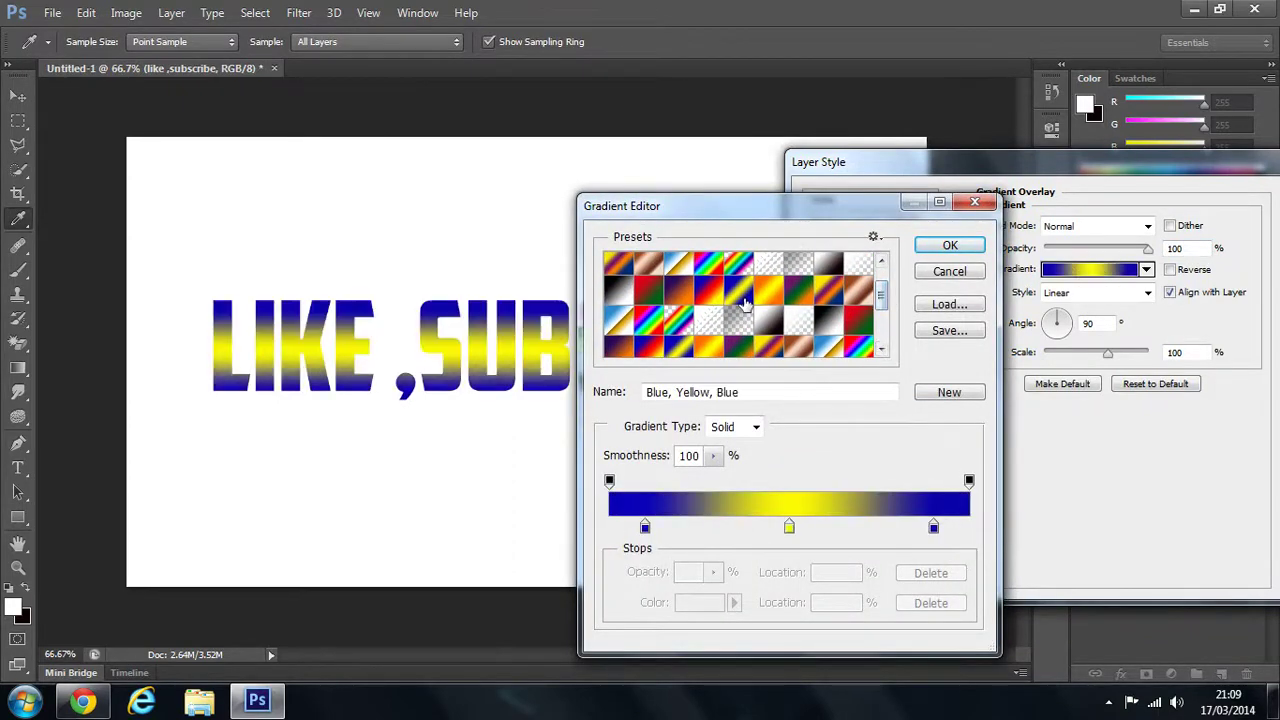
{"action": "left_click", "coordinate": [724, 346]}
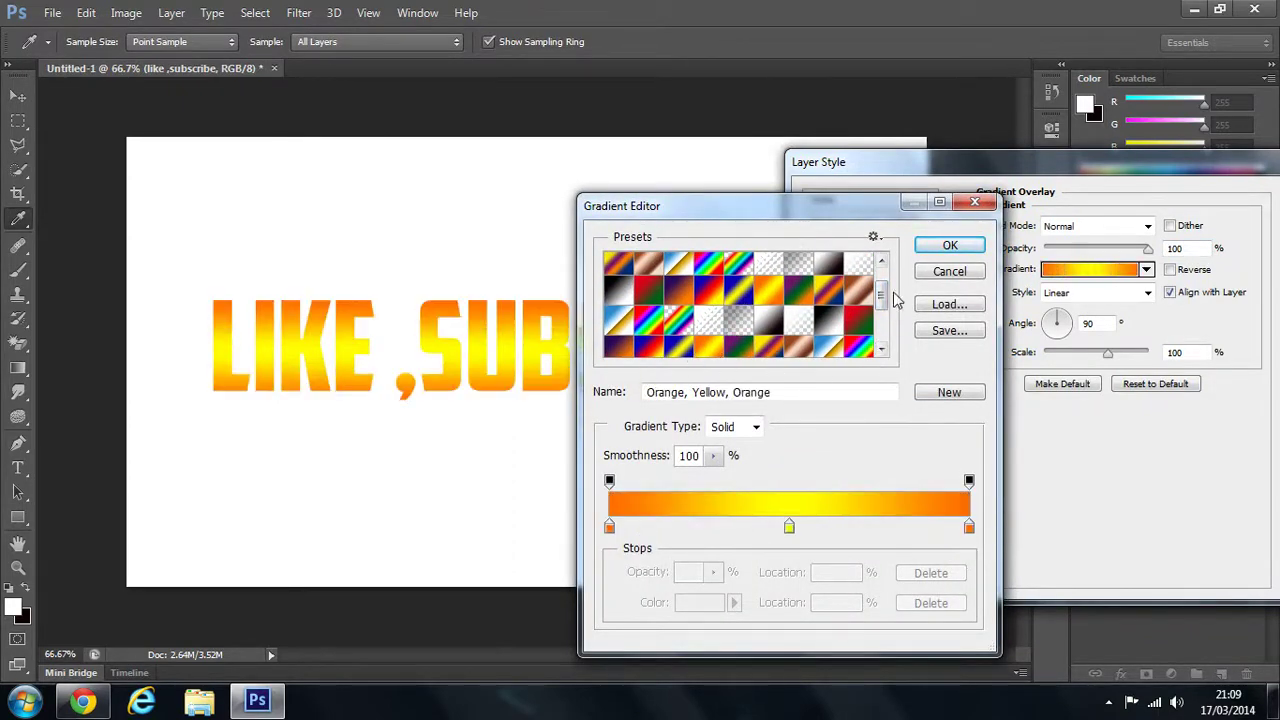
{"action": "left_click", "coordinate": [881, 263]}
{"action": "left_click", "coordinate": [881, 263]}
{"action": "left_click", "coordinate": [881, 263]}
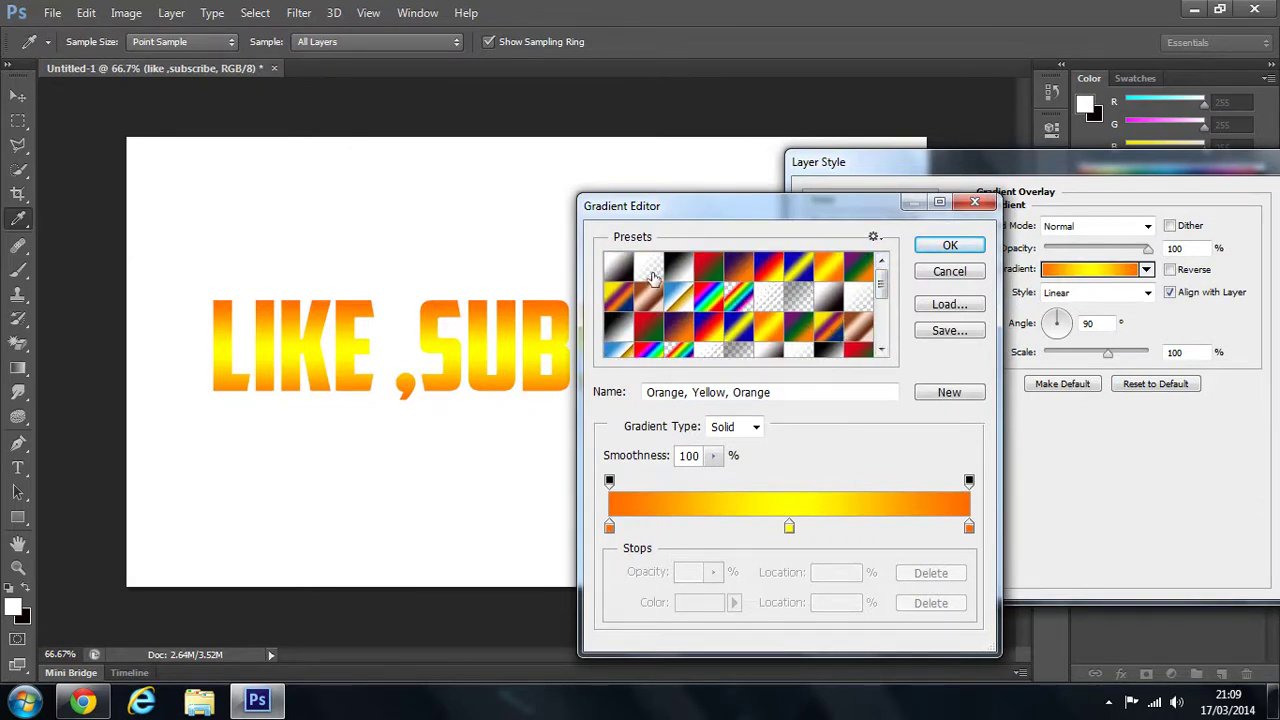
{"action": "left_click", "coordinate": [802, 304]}
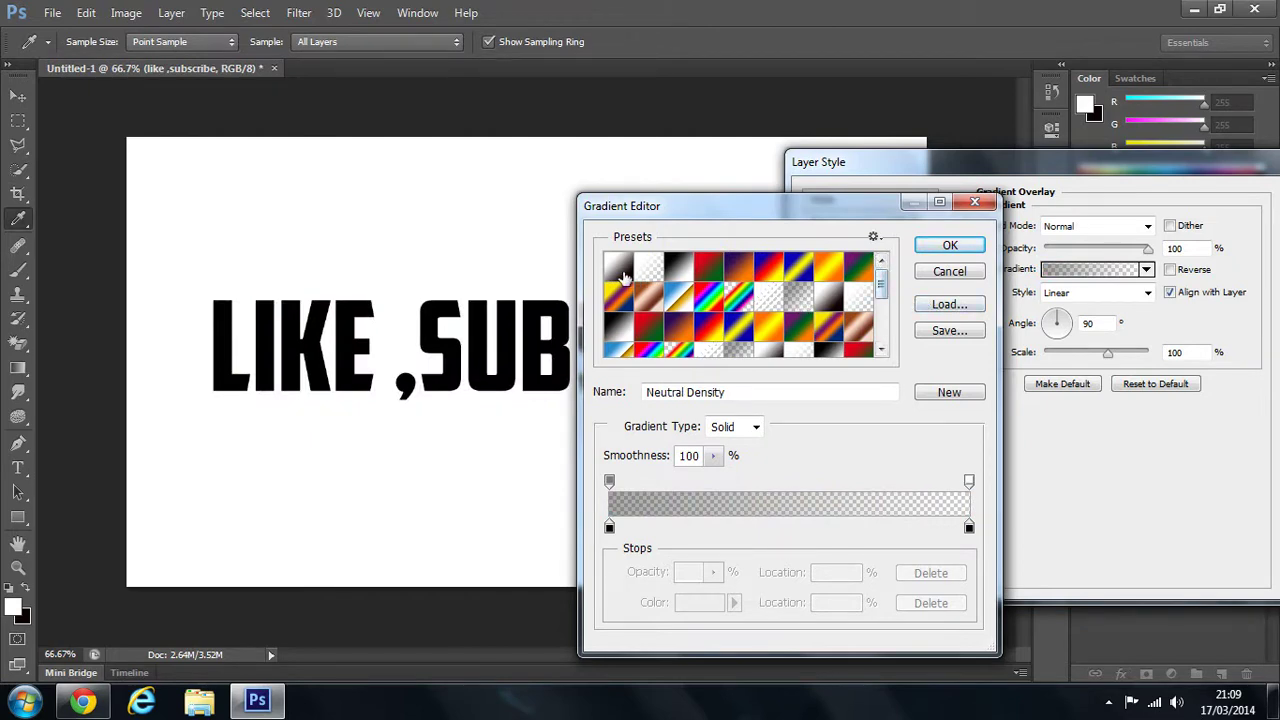
- Choose the Foreground to Background gradient and lower smoothness to 91%
{"action": "left_click", "coordinate": [618, 268]}
{"action": "left_click_drag", "start_coordinate": [658, 207], "coordinate": [723, 130]}
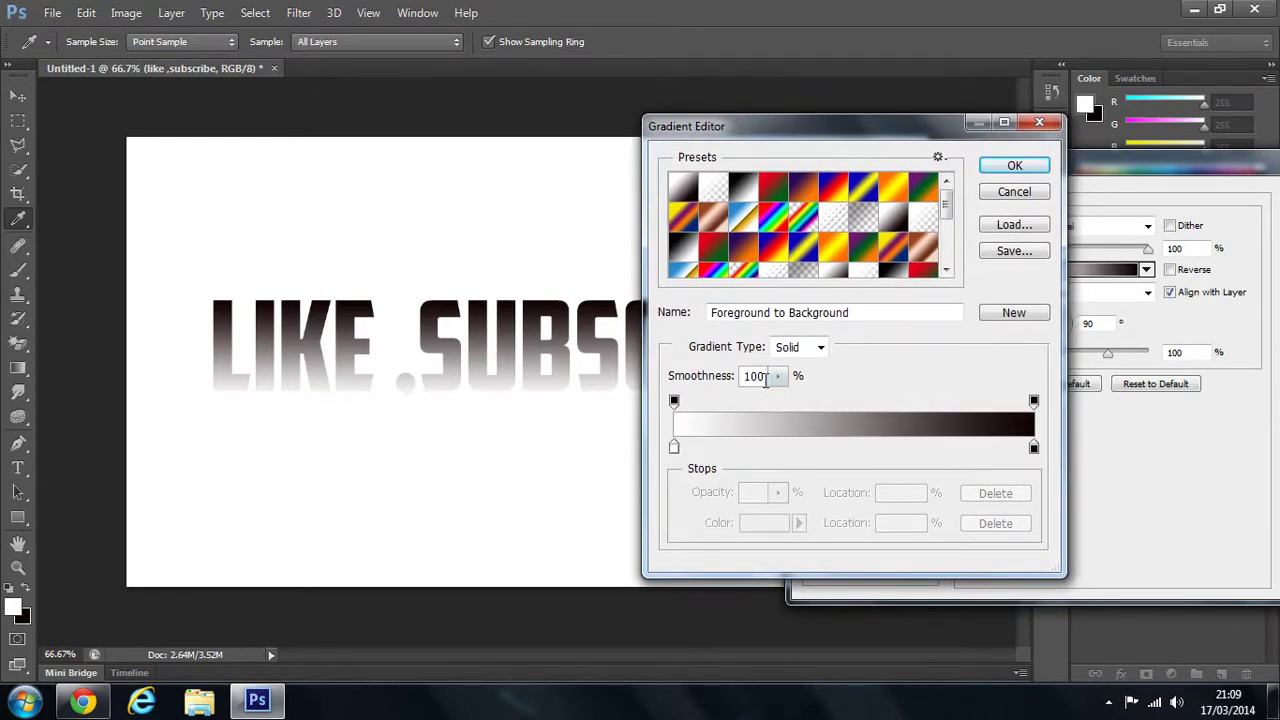
{"action": "double_click", "coordinate": [756, 376]}
{"action": "left_click", "coordinate": [776, 376]}
{"action": "left_click_drag", "start_coordinate": [775, 398], "coordinate": [806, 368]}
- Switch the gradient type to Noise, then back to Solid
{"action": "left_click", "coordinate": [818, 347]}
{"action": "left_click", "coordinate": [795, 360]}
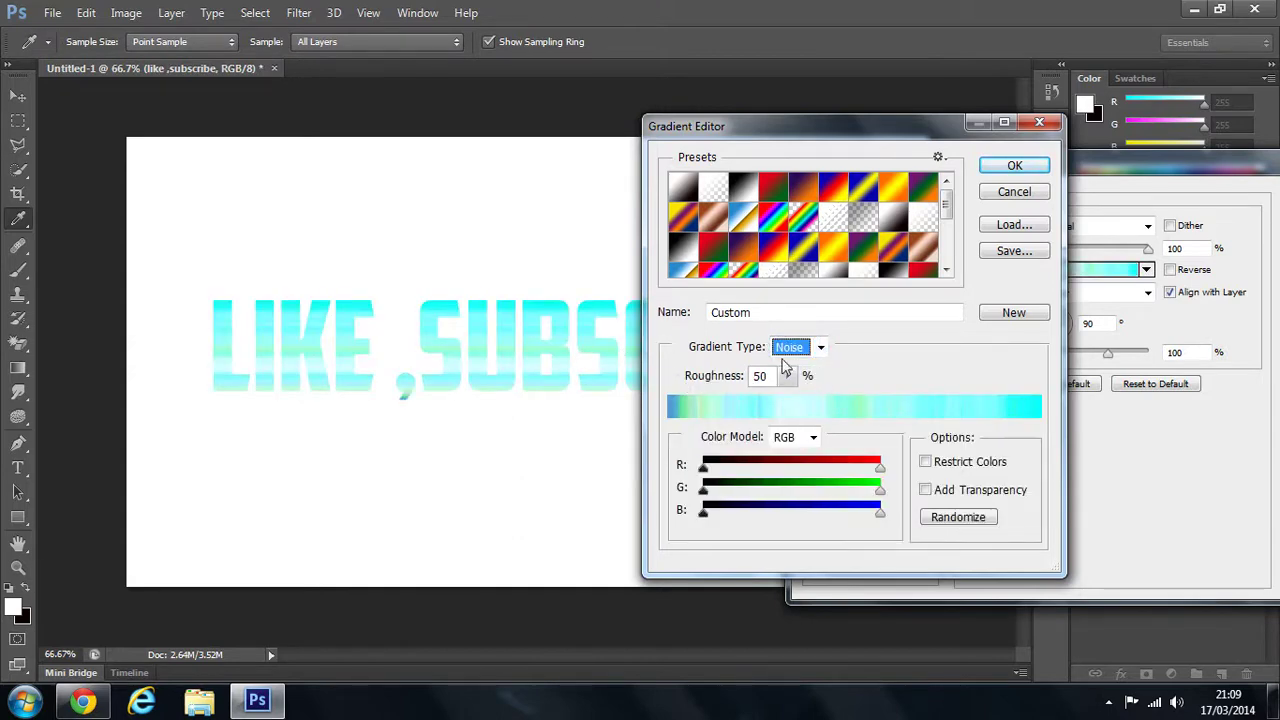
{"action": "left_click", "coordinate": [819, 347]}
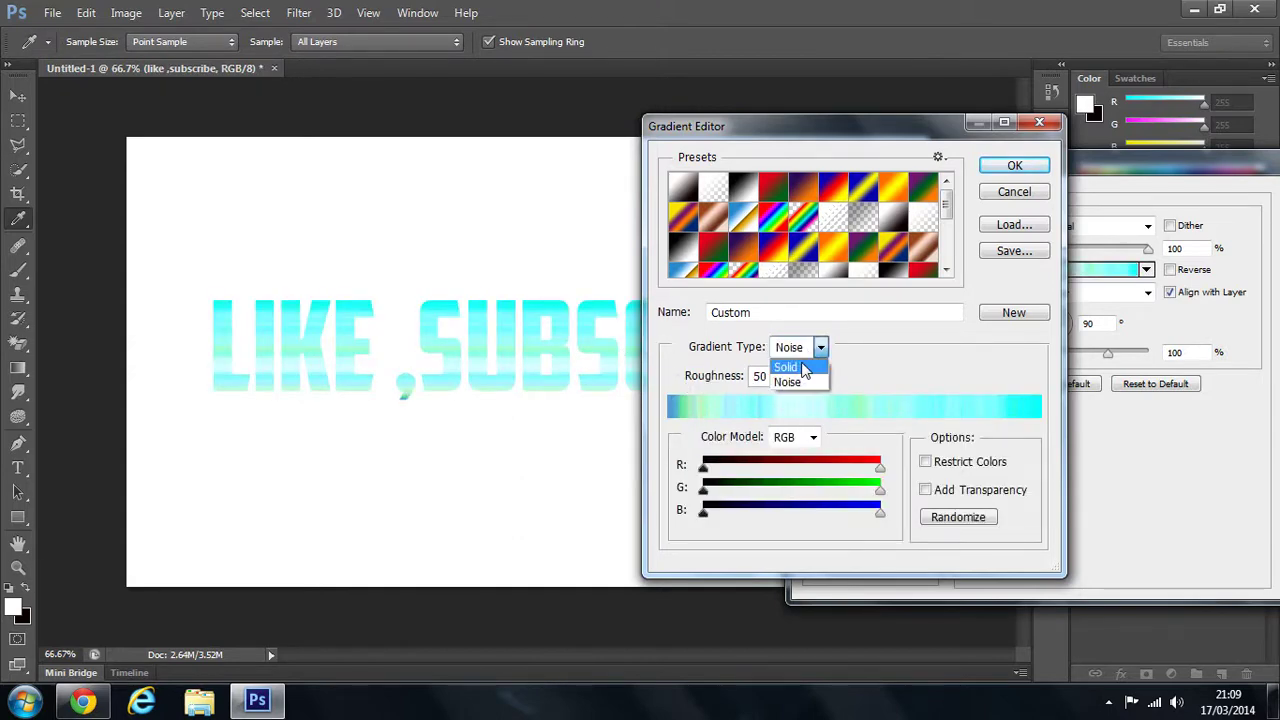
{"action": "left_click", "coordinate": [795, 363]}
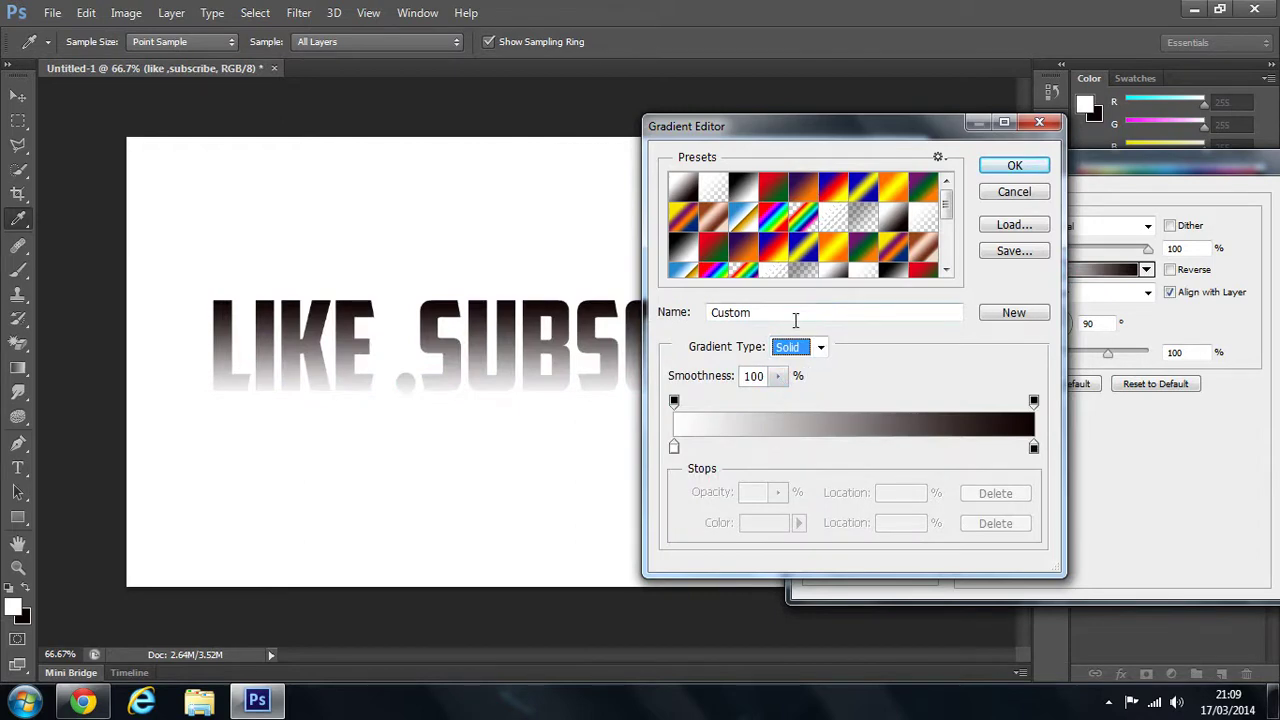
{"action": "left_click", "coordinate": [777, 377]}
{"action": "left_click", "coordinate": [907, 371]}
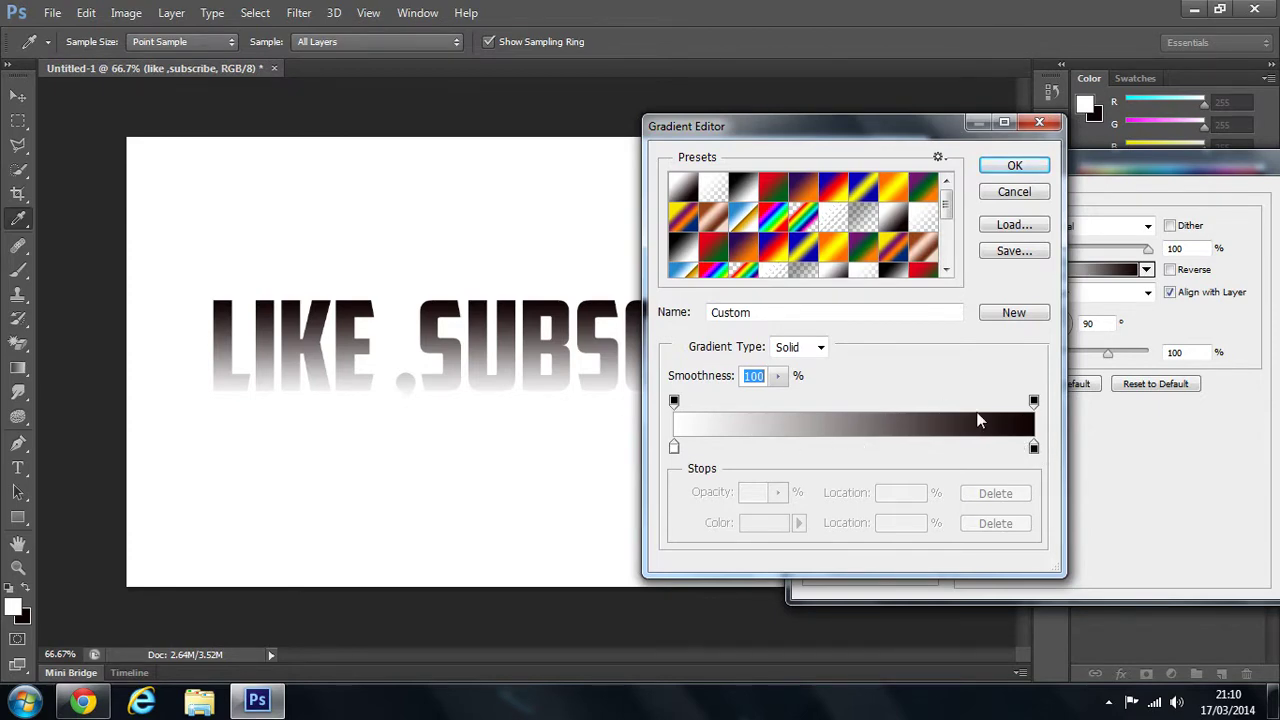
{"action": "left_click_drag", "start_coordinate": [1034, 401], "coordinate": [828, 406]}
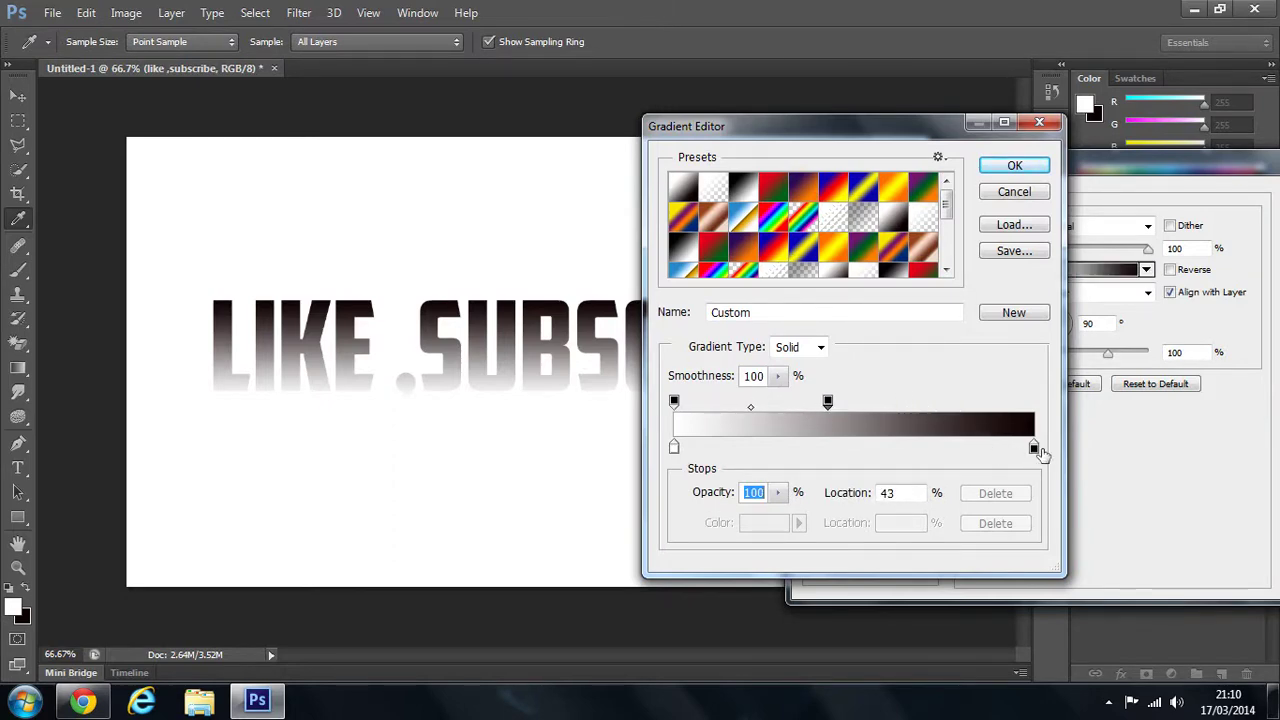
{"action": "left_click", "coordinate": [1031, 449]}
{"action": "left_click_drag", "start_coordinate": [1031, 452], "coordinate": [735, 449]}
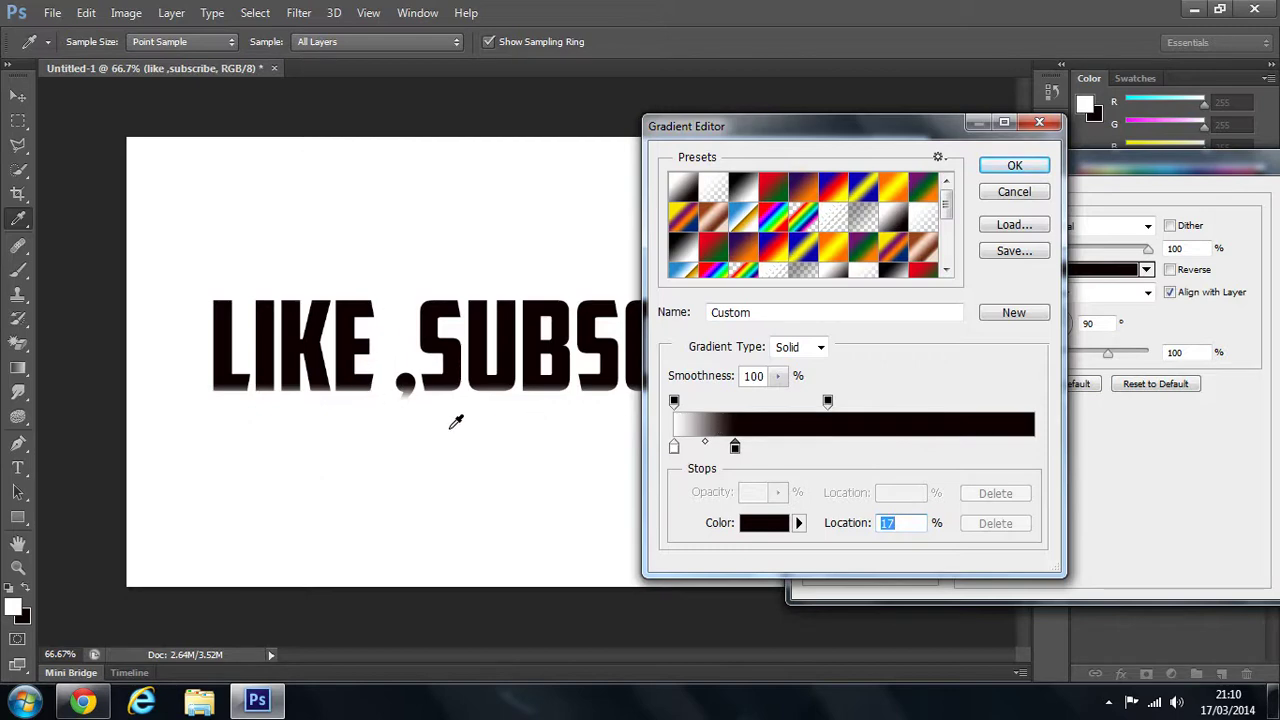
{"action": "left_click_drag", "start_coordinate": [740, 460], "coordinate": [858, 465]}
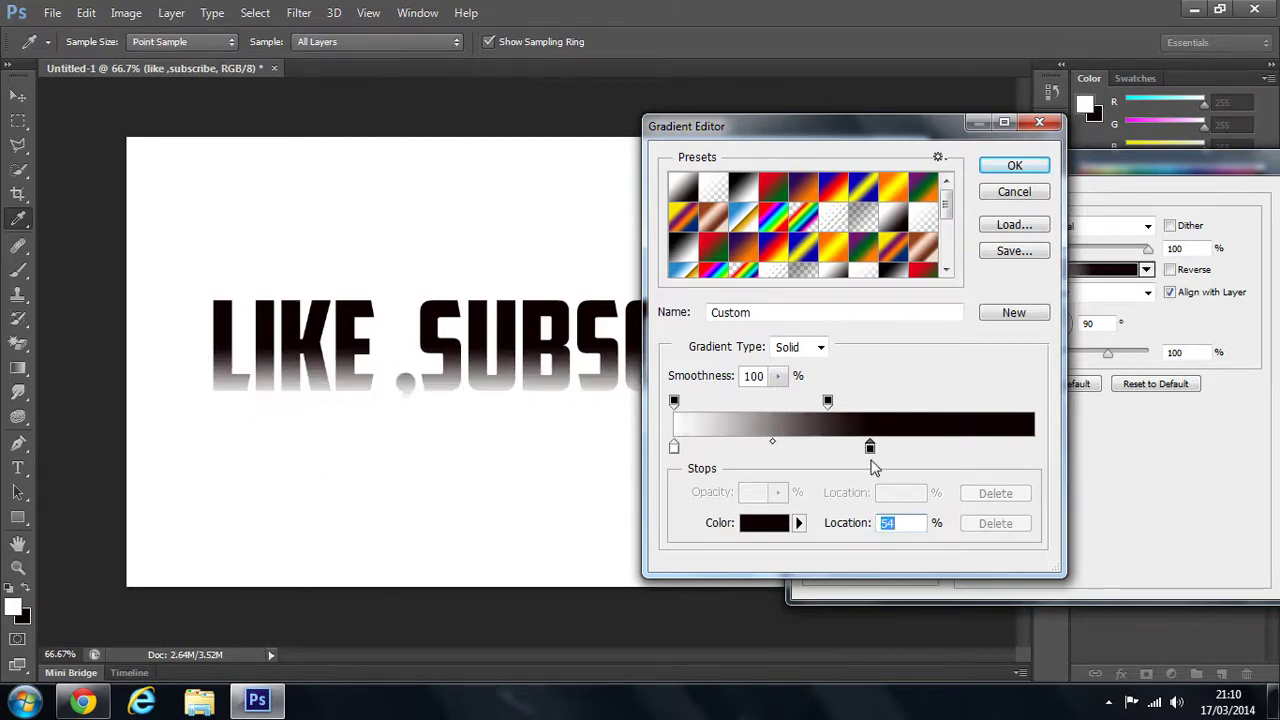
{"action": "left_click", "coordinate": [937, 450]}
{"action": "left_click_drag", "start_coordinate": [937, 457], "coordinate": [906, 455]}
{"action": "left_click", "coordinate": [992, 523]}
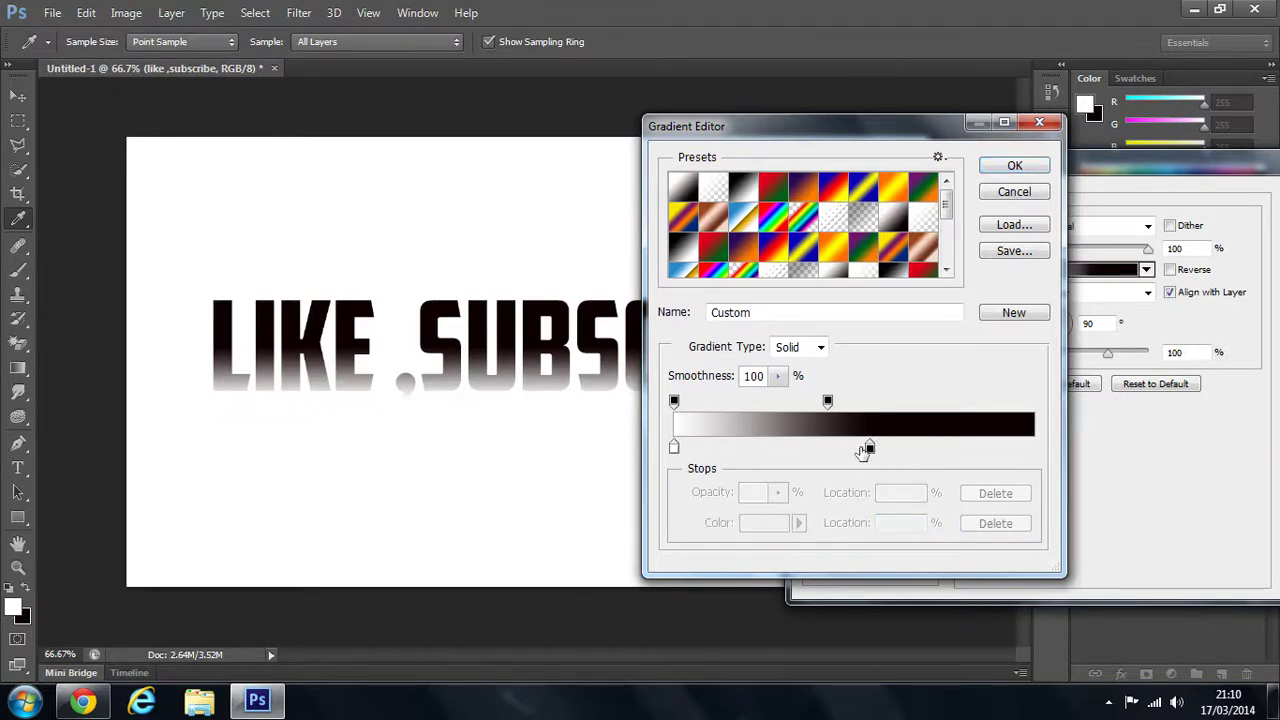
{"action": "left_click_drag", "start_coordinate": [870, 449], "coordinate": [1036, 453]}
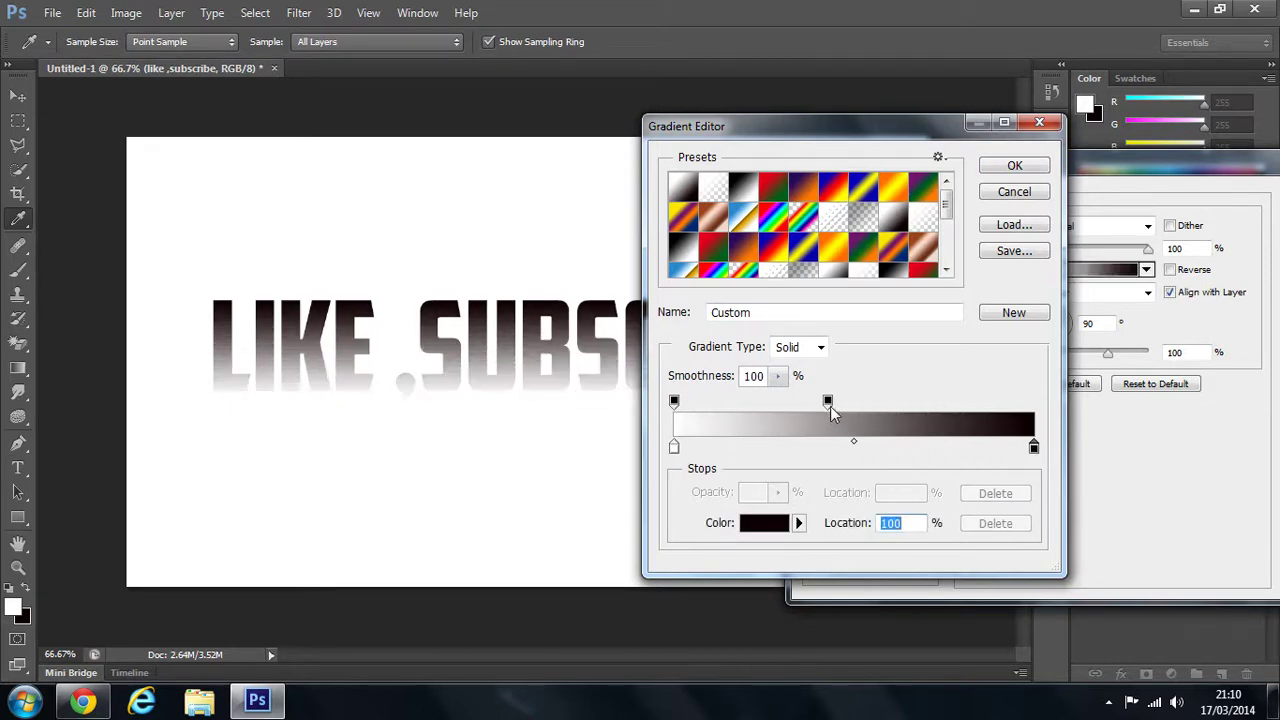
{"action": "left_click_drag", "start_coordinate": [829, 402], "coordinate": [1036, 403]}
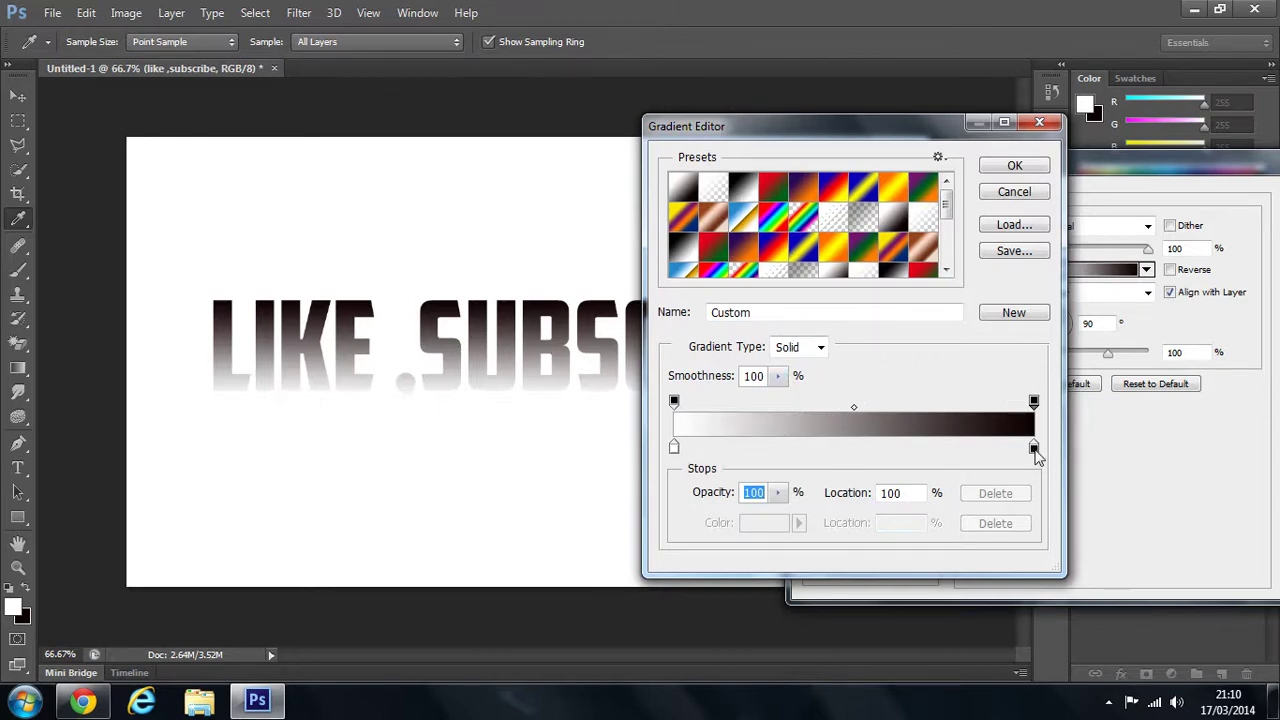
{"action": "left_click", "coordinate": [1034, 450]}
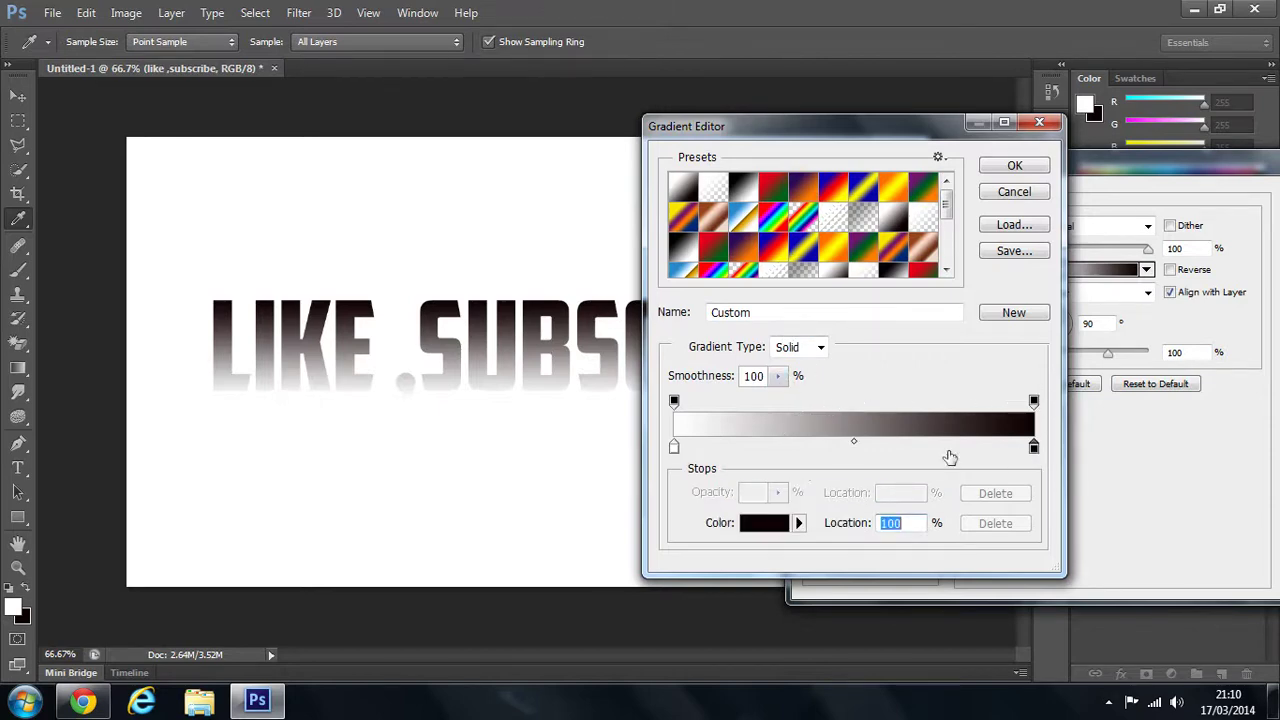
{"action": "left_click", "coordinate": [675, 448]}
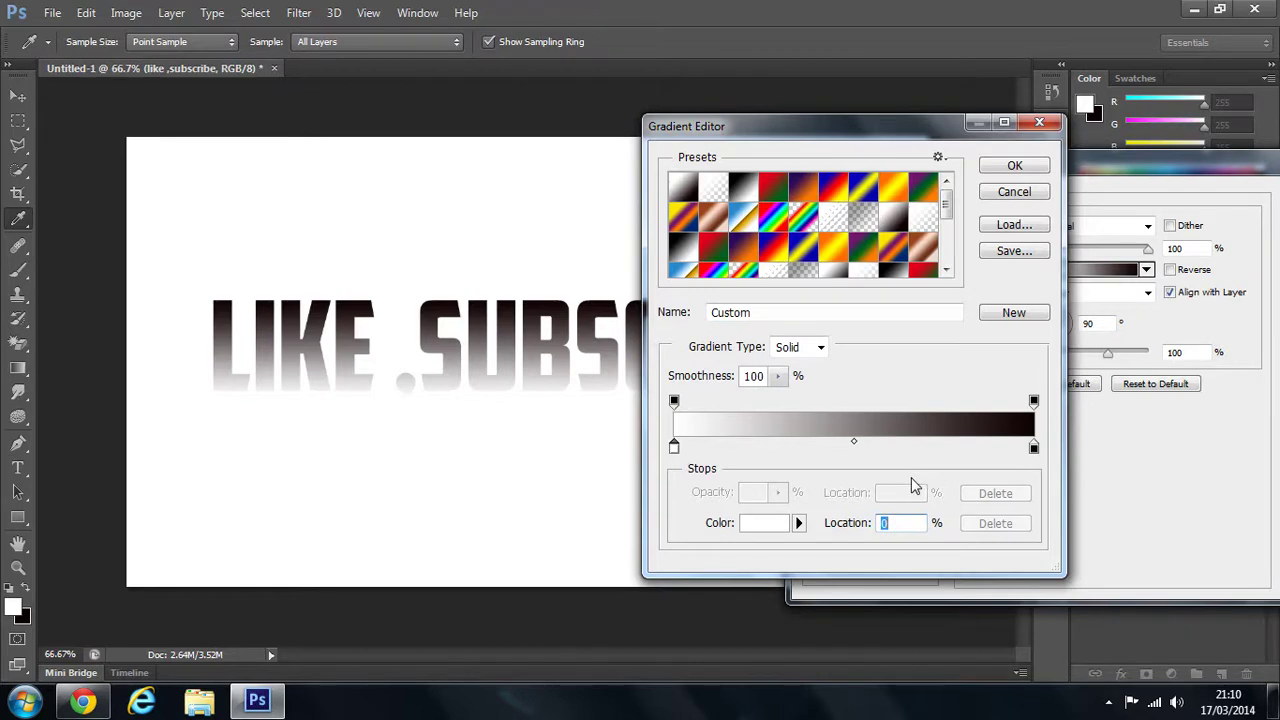
- Set the left colour stop to red (ec1212)
{"action": "left_click", "coordinate": [799, 523]}
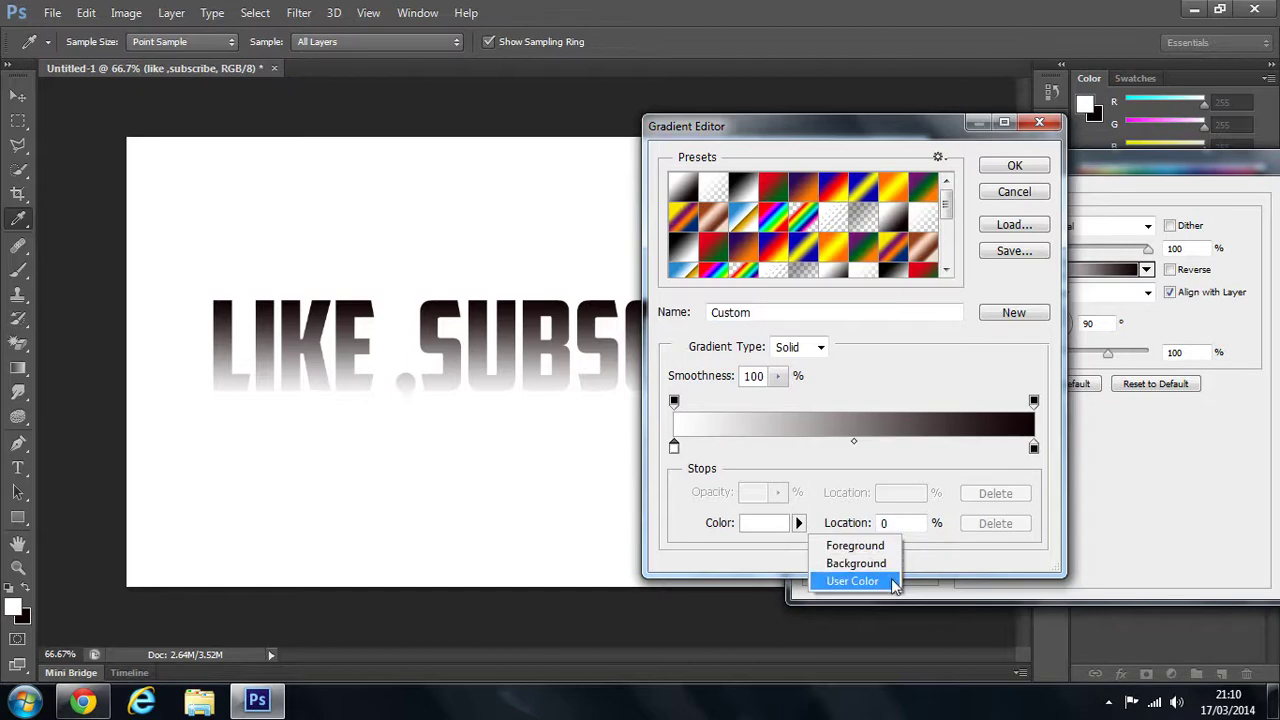
{"action": "left_click", "coordinate": [828, 536]}
{"action": "left_click", "coordinate": [768, 523]}
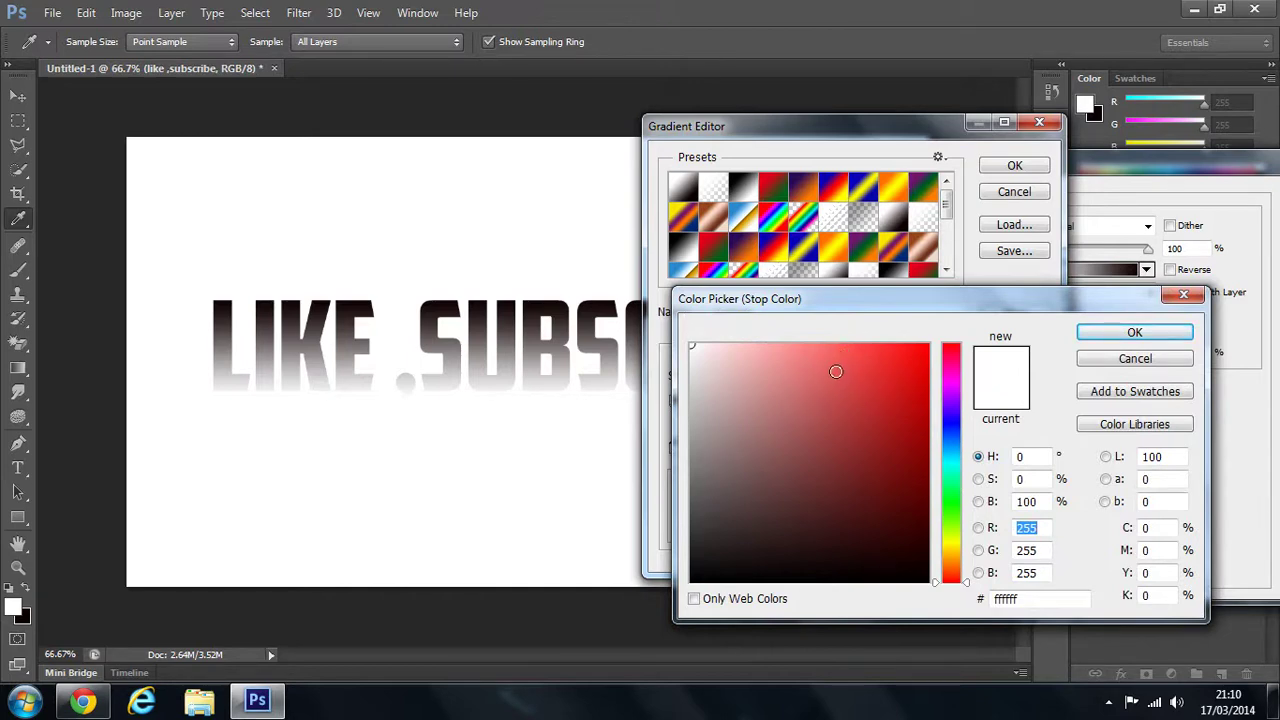
{"action": "left_click", "coordinate": [897, 377]}
{"action": "mouse_move", "coordinate": [893, 378]}
{"action": "left_mouse_down"}
{"action": "mouse_move", "coordinate": [921, 362]}
{"action": "mouse_move", "coordinate": [910, 361]}
{"action": "left_mouse_up"}
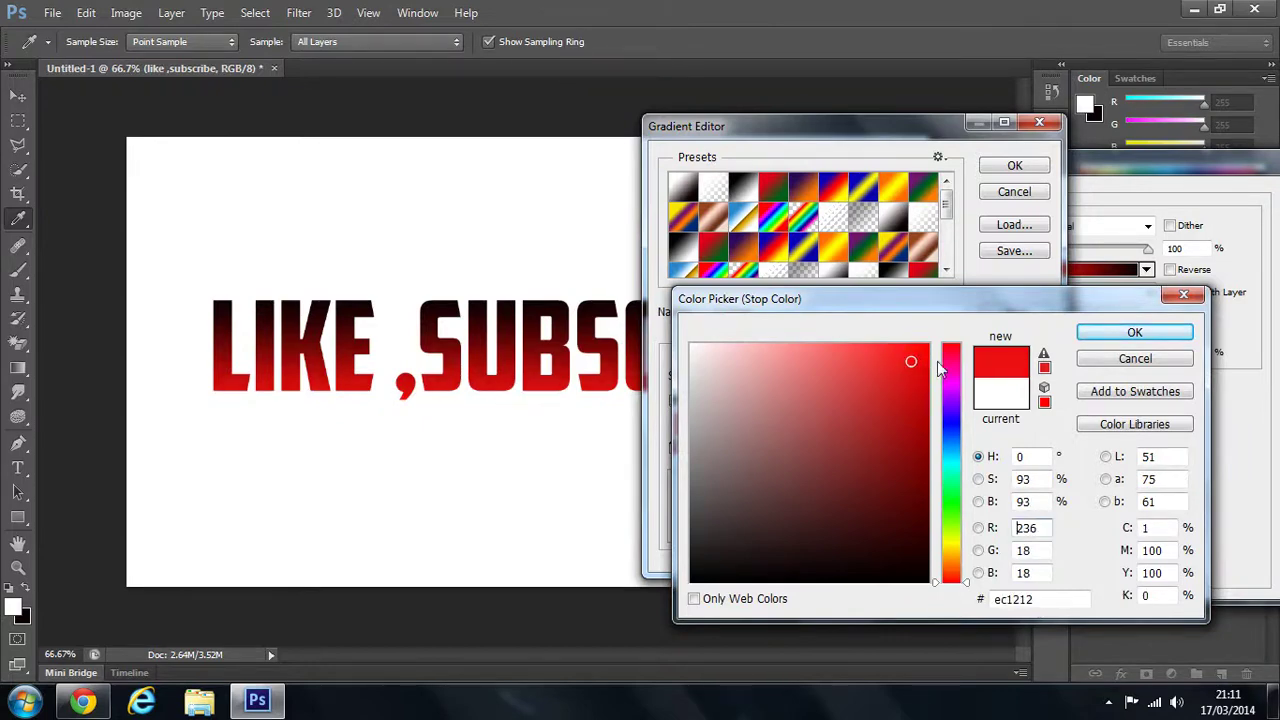
{"action": "left_click", "coordinate": [1140, 334]}
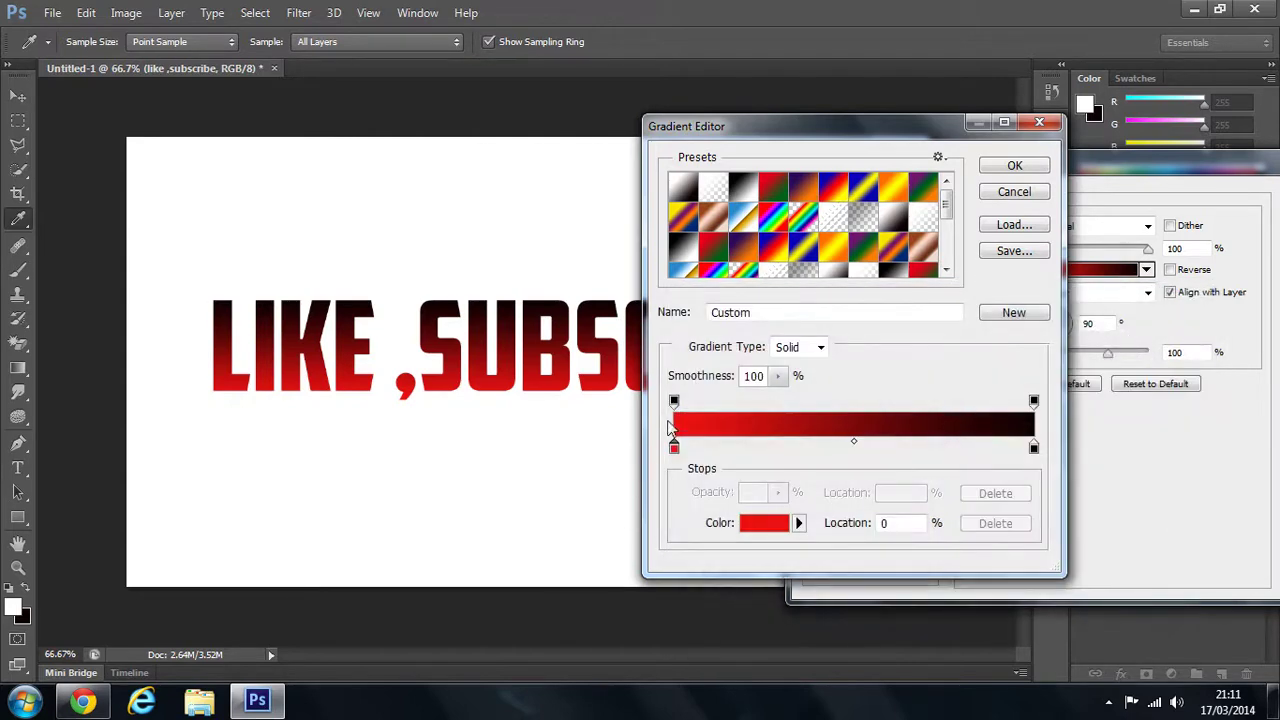
- Set the right colour stop to yellow
{"action": "left_click", "coordinate": [1035, 449]}
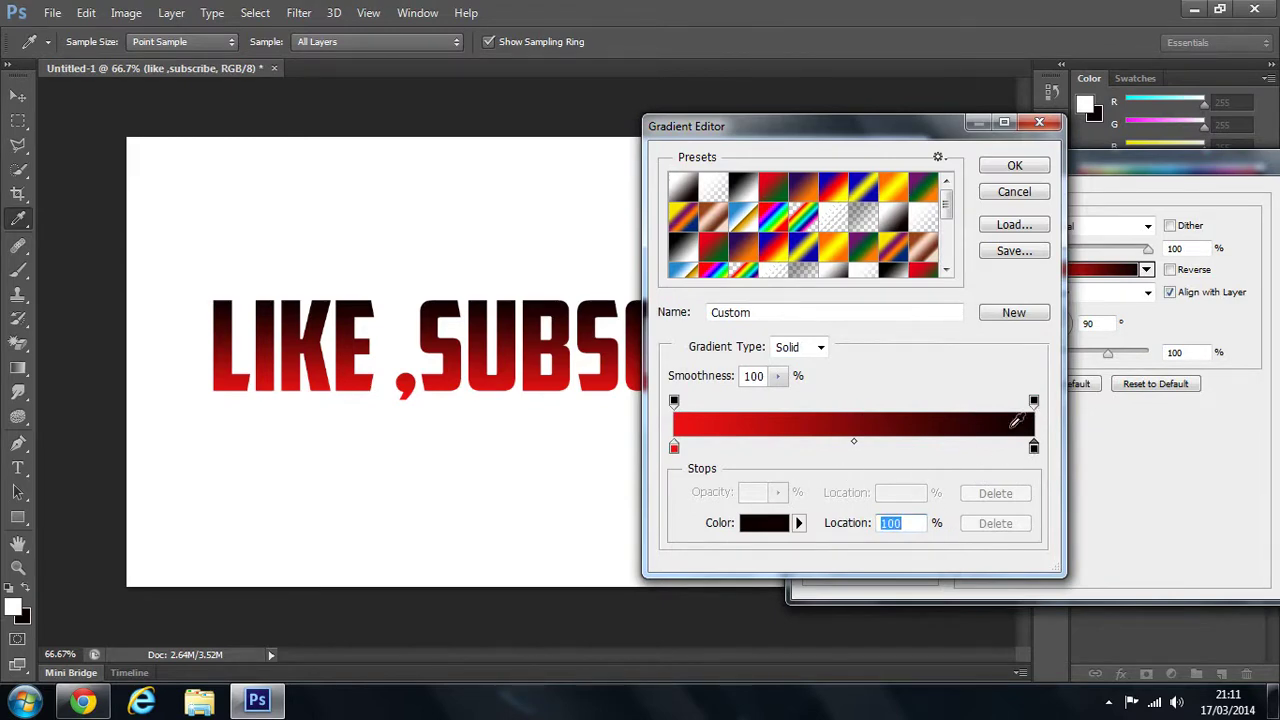
{"action": "left_click", "coordinate": [767, 523]}
{"action": "mouse_move", "coordinate": [850, 500]}
{"action": "left_mouse_down"}
{"action": "mouse_move", "coordinate": [891, 474]}
{"action": "mouse_move", "coordinate": [912, 573]}
{"action": "mouse_move", "coordinate": [904, 504]}
{"action": "mouse_move", "coordinate": [862, 432]}
{"action": "mouse_move", "coordinate": [823, 423]}
{"action": "mouse_move", "coordinate": [871, 403]}
{"action": "mouse_move", "coordinate": [916, 354]}
{"action": "left_mouse_up"}
{"action": "left_click", "coordinate": [950, 546]}
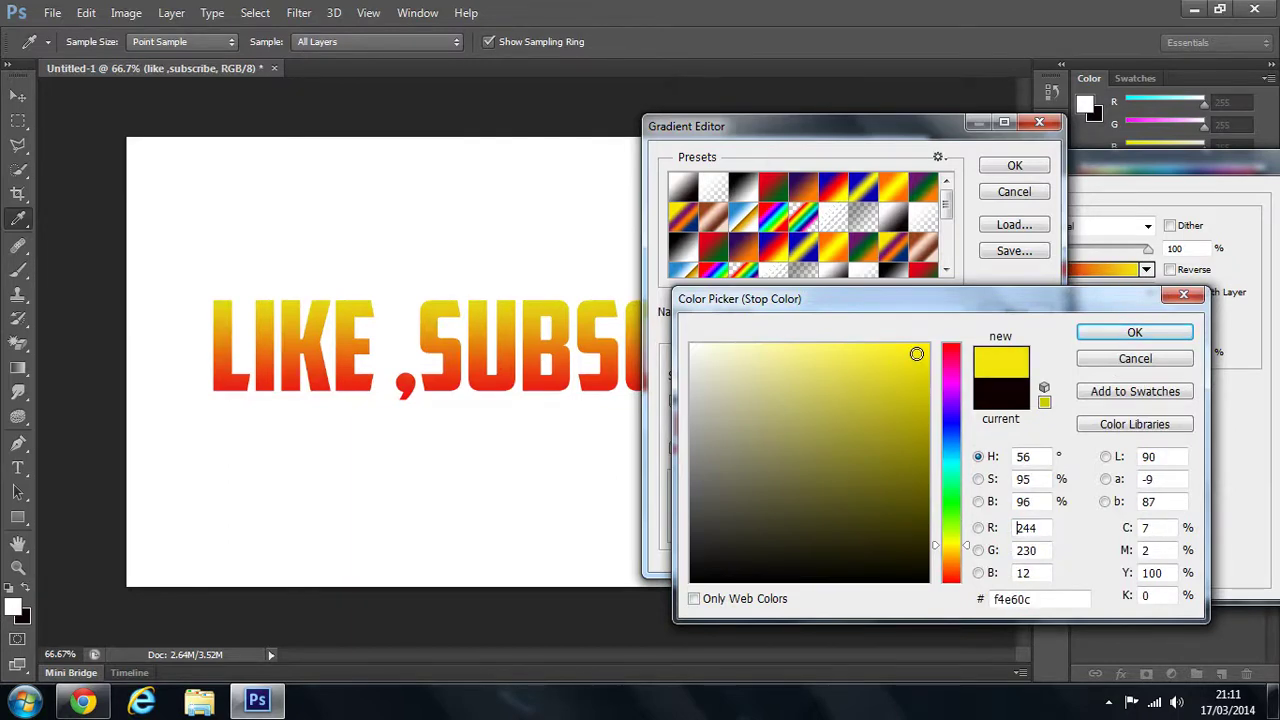
{"action": "left_click", "coordinate": [1118, 340]}
- Reposition the right opacity stop along the gradient bar
{"action": "left_click", "coordinate": [1034, 402]}
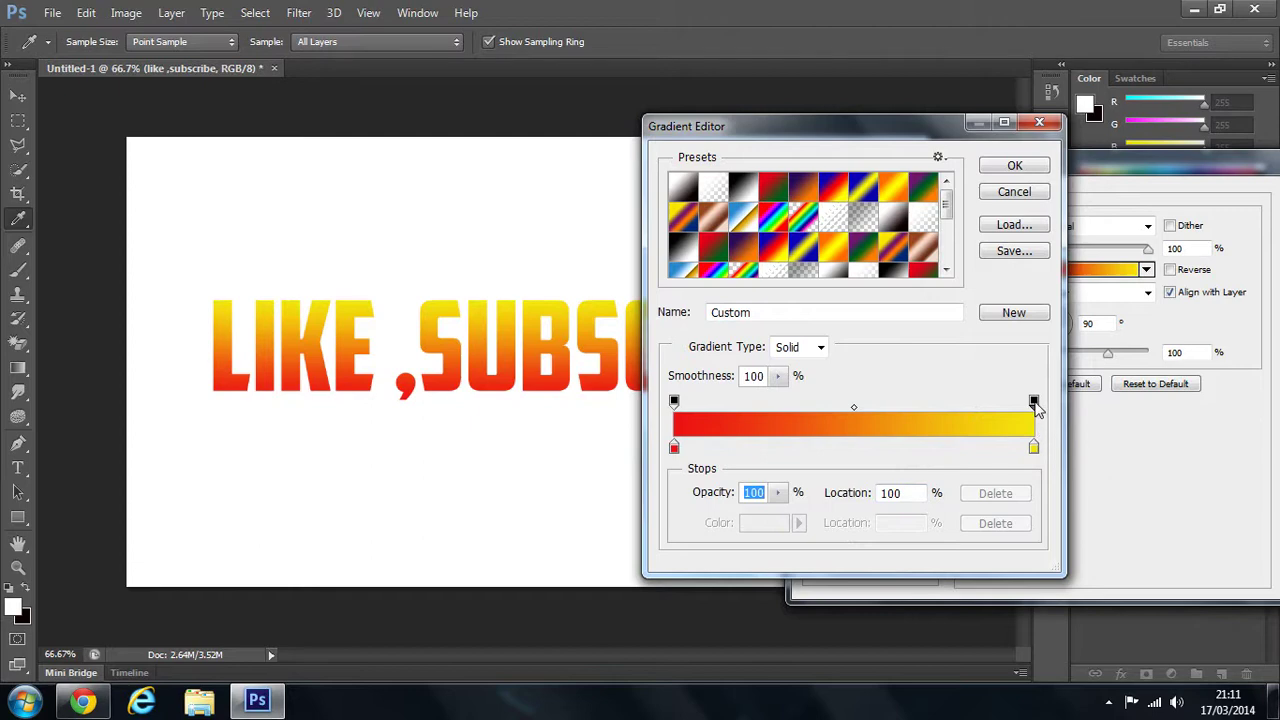
{"action": "left_click_drag", "start_coordinate": [1028, 410], "coordinate": [1062, 410]}
{"action": "left_click_drag", "start_coordinate": [1035, 405], "coordinate": [1060, 452]}
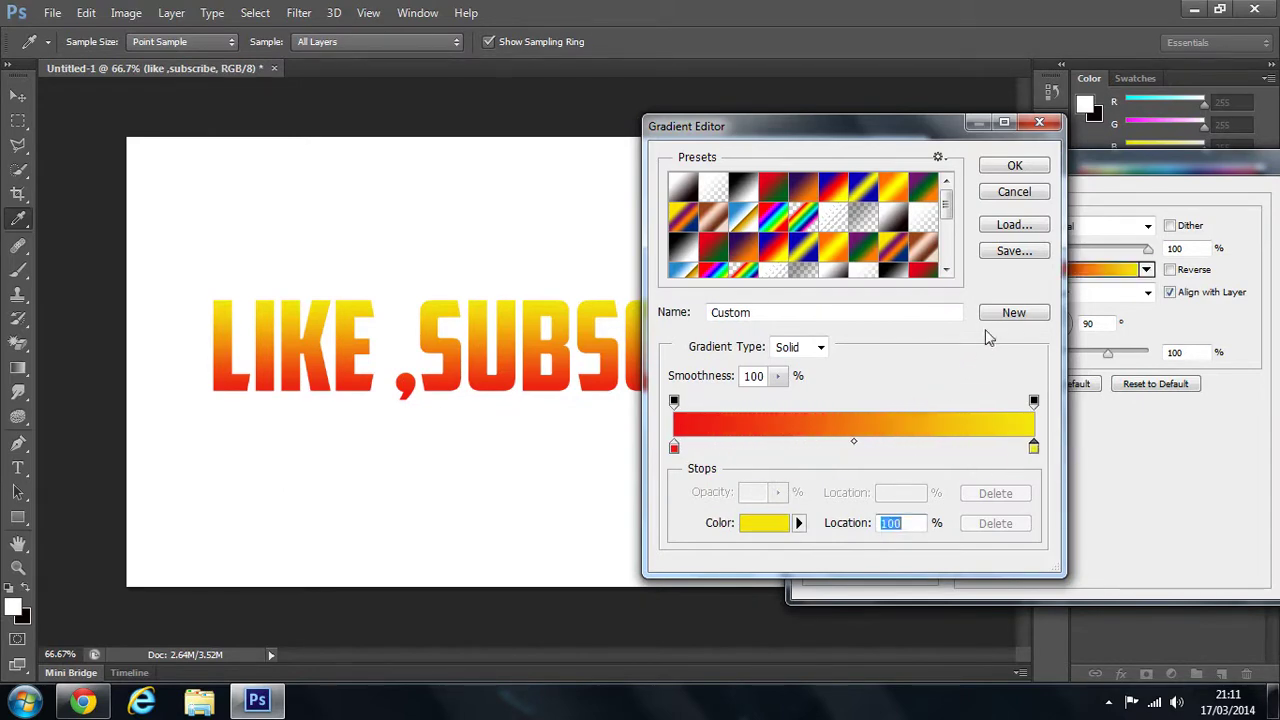
- Save the gradient as like,subscribe.grd in the Gradients folder
{"action": "left_click", "coordinate": [1013, 251]}
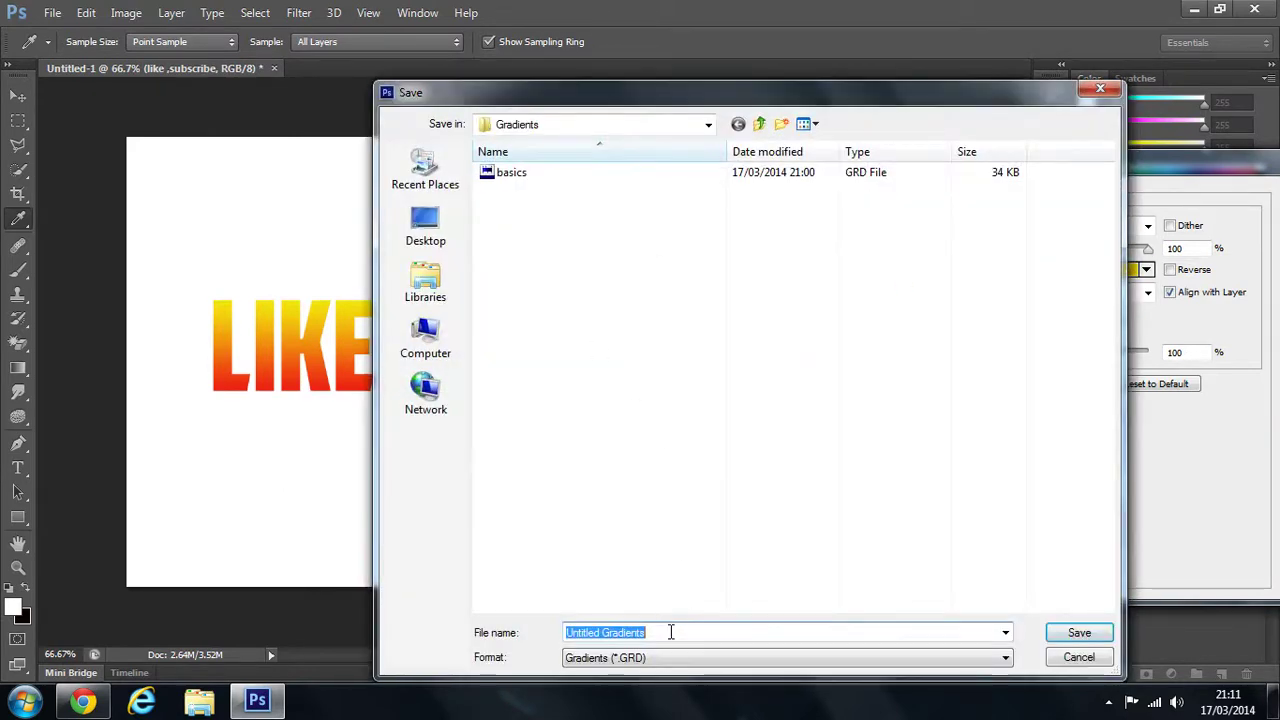
{"action": "key", "text": "BackSpace"}
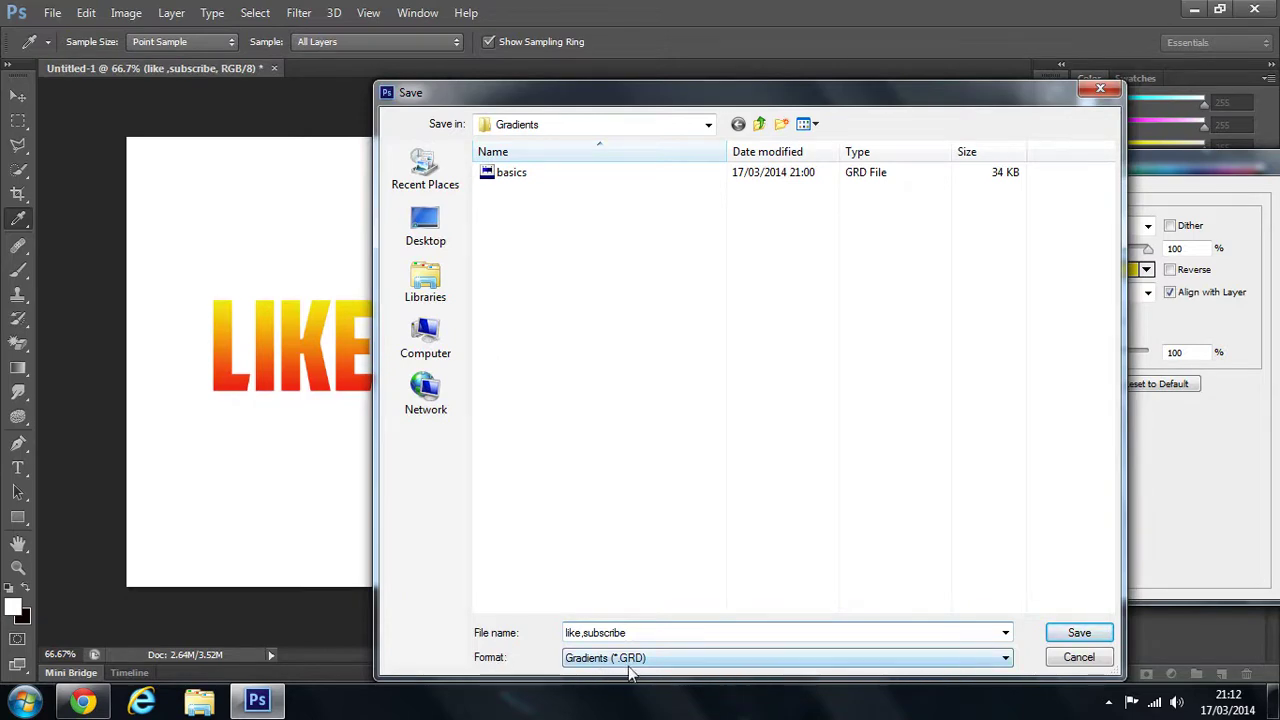
{"action": "left_click", "coordinate": [1076, 632]}
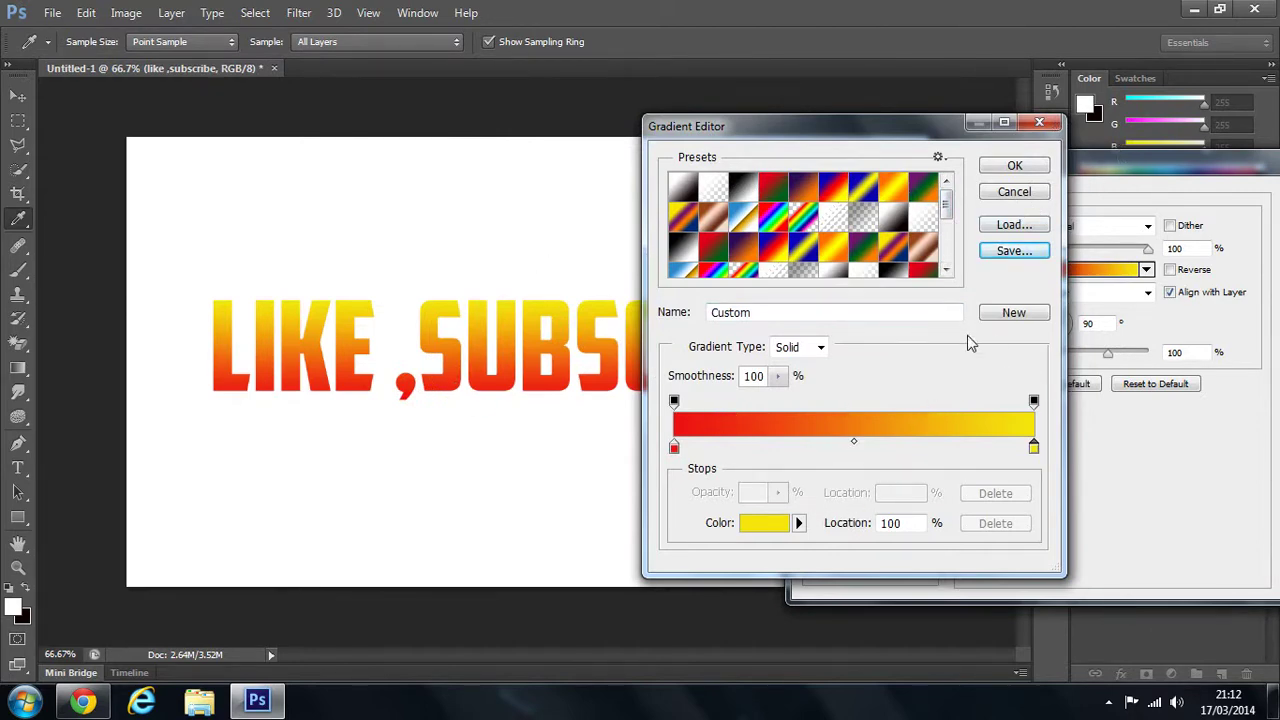
- Accept the red-to-yellow gradient and try a 37° overlay angle
{"action": "left_click", "coordinate": [1020, 166]}
{"action": "left_click_drag", "start_coordinate": [1024, 175], "coordinate": [837, 152]}
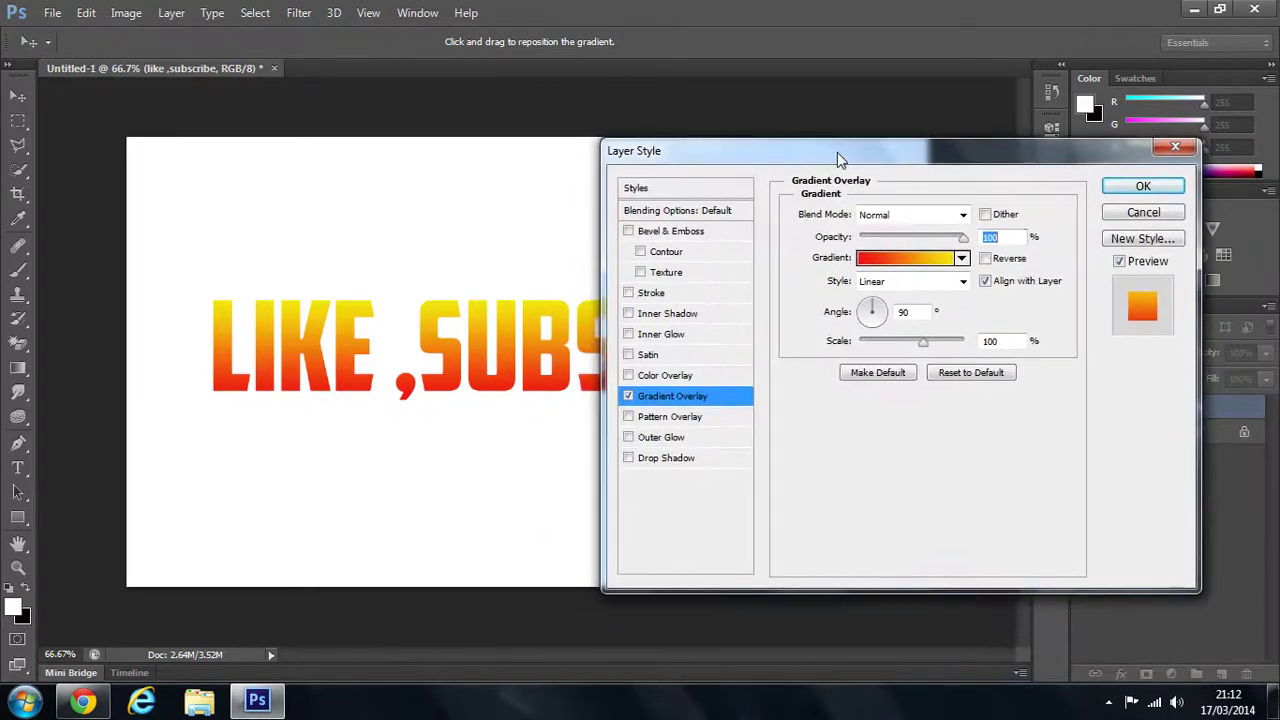
{"action": "left_click", "coordinate": [875, 306]}
{"action": "left_click_drag", "start_coordinate": [876, 311], "coordinate": [881, 322]}
{"action": "left_click_drag", "start_coordinate": [820, 160], "coordinate": [933, 432]}
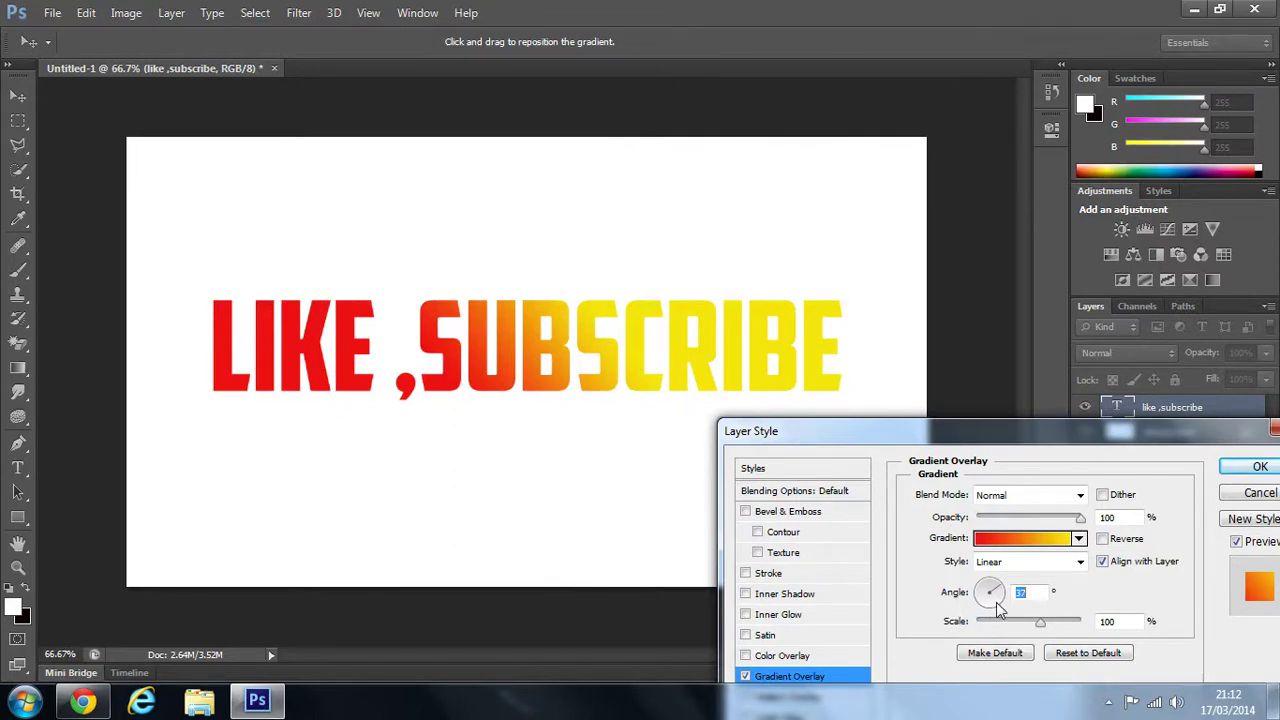
- Rotate the gradient angle back to 90° and test a lower overlay opacity
{"action": "left_click_drag", "start_coordinate": [997, 610], "coordinate": [982, 606]}
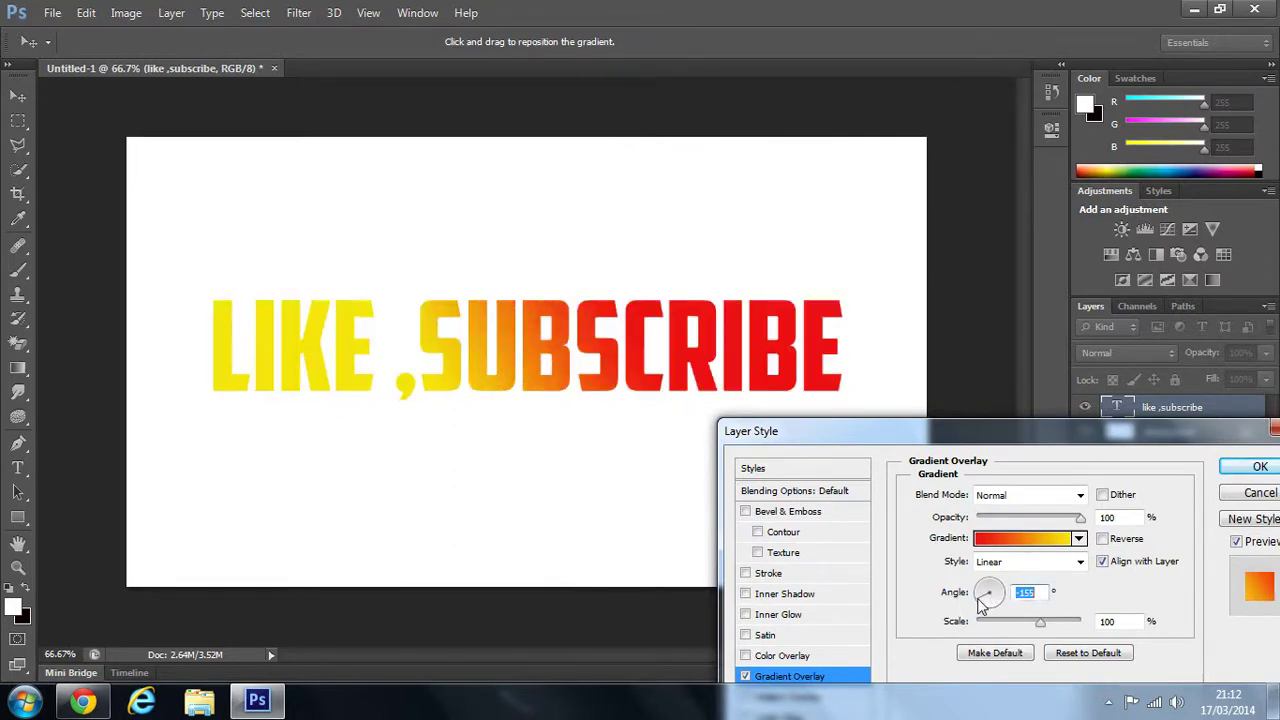
{"action": "left_click_drag", "start_coordinate": [940, 440], "coordinate": [866, 205]}
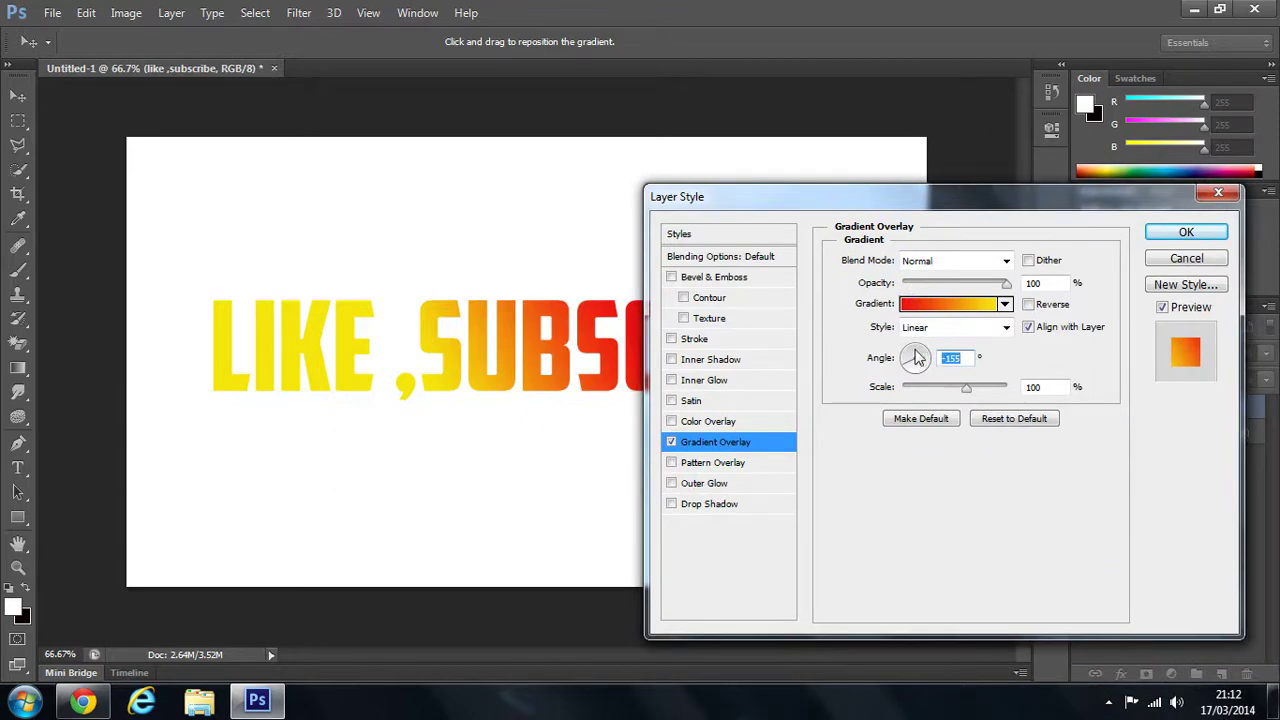
{"action": "left_click_drag", "start_coordinate": [917, 358], "coordinate": [917, 333]}
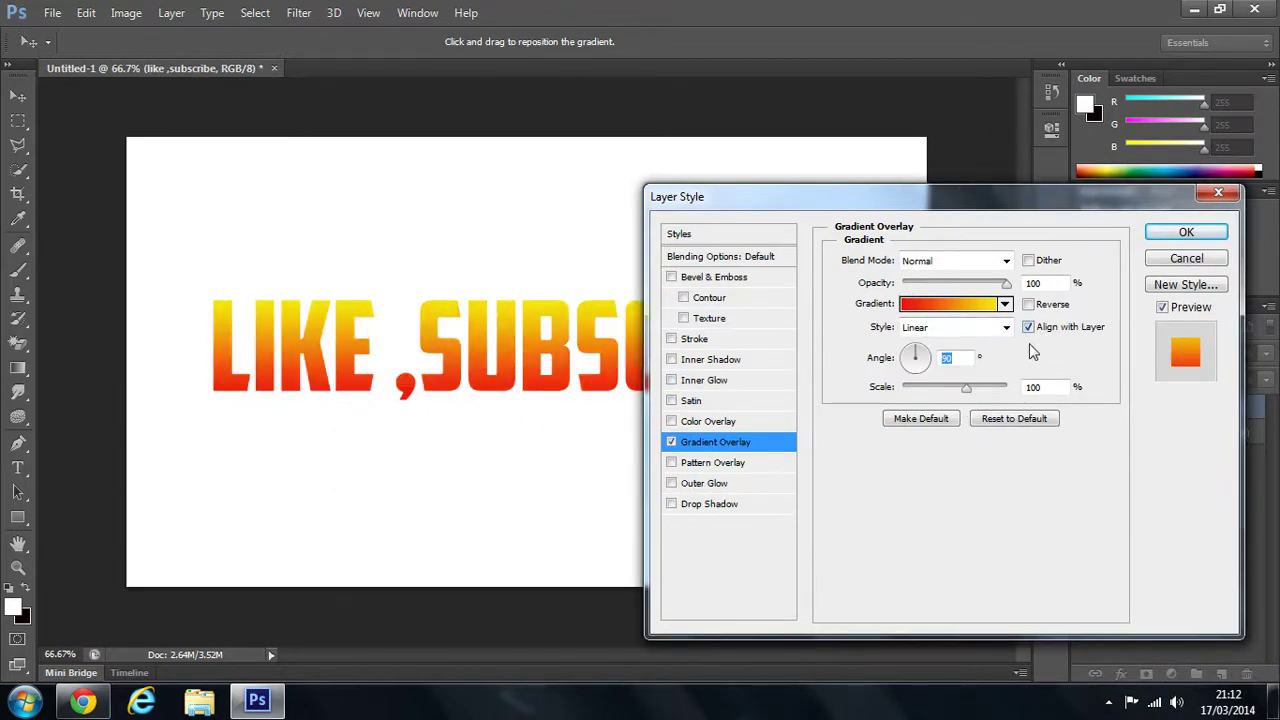
{"action": "left_click_drag", "start_coordinate": [954, 206], "coordinate": [1080, 171]}
{"action": "mouse_move", "coordinate": [1133, 249]}
{"action": "left_mouse_down"}
{"action": "mouse_move", "coordinate": [1012, 259]}
{"action": "mouse_move", "coordinate": [1138, 256]}
{"action": "left_mouse_up"}
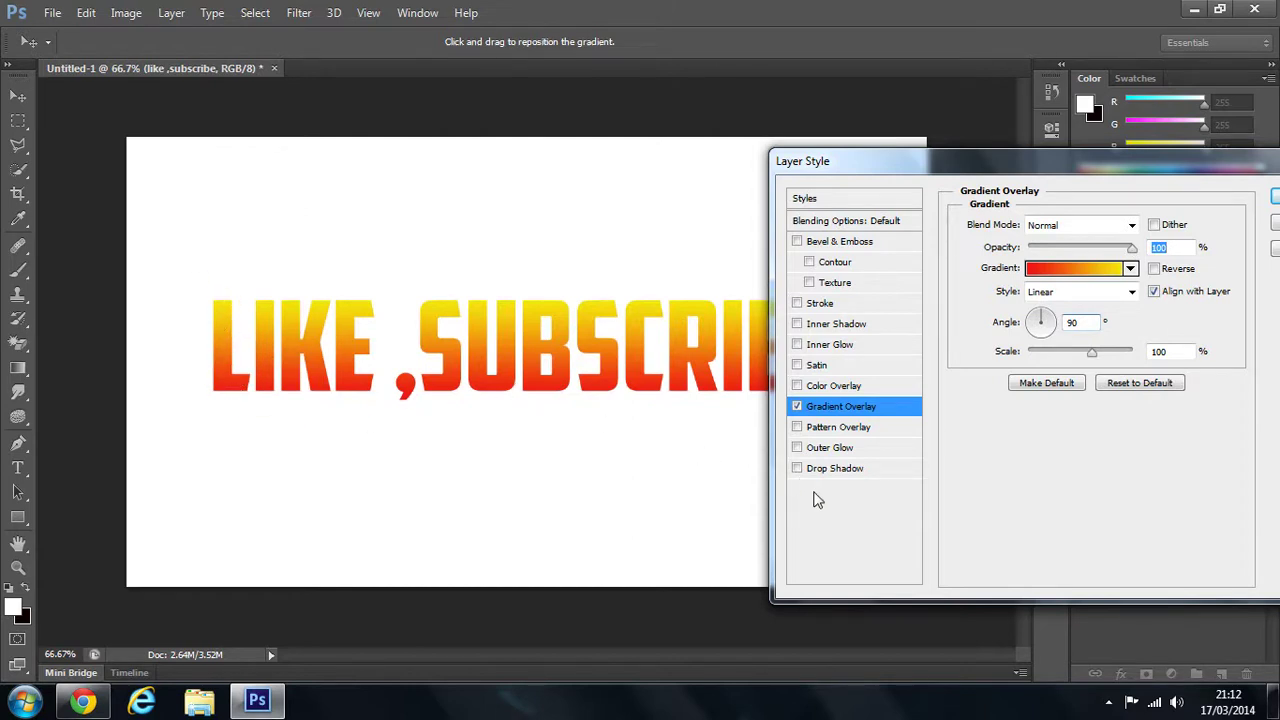
- Set gradient scale to 150% and try the Vivid Light and other blend modes
{"action": "left_click_drag", "start_coordinate": [1092, 354], "coordinate": [1195, 352]}
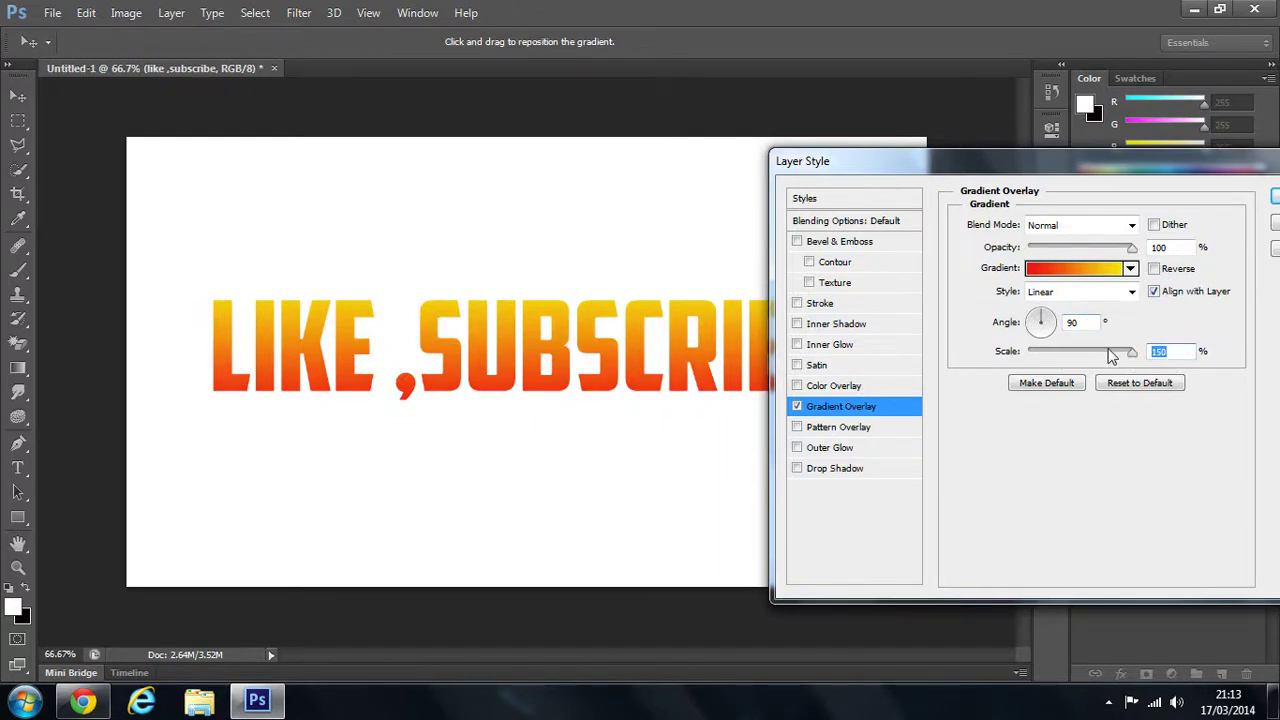
{"action": "left_click", "coordinate": [1131, 225]}
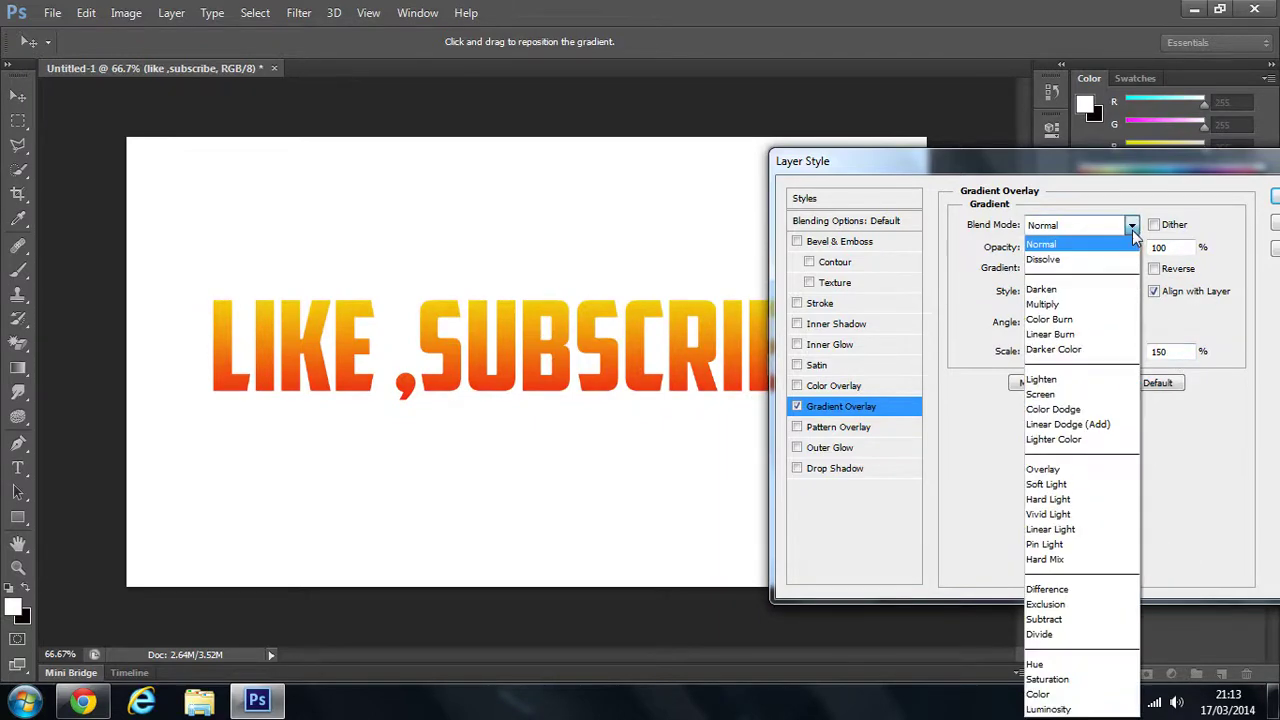
{"action": "left_click", "coordinate": [1050, 514]}
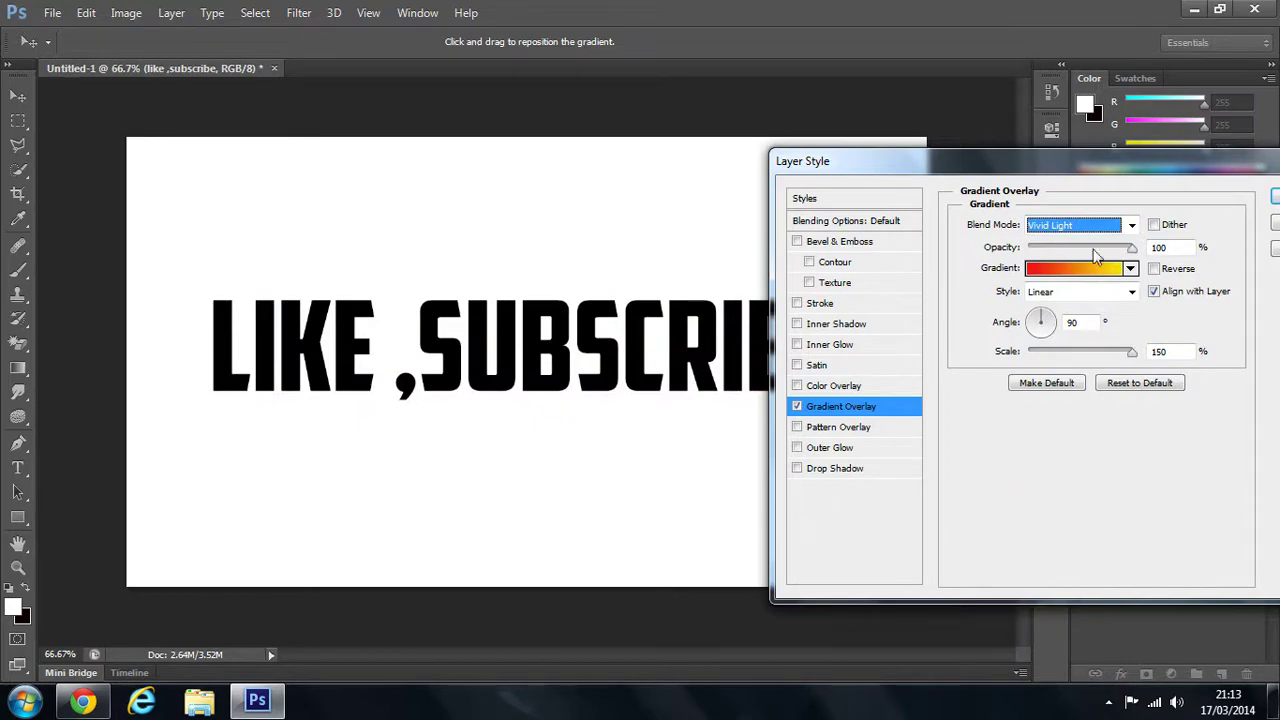
{"action": "key", "text": "alt+Down"}
{"action": "key", "text": "l"}
{"action": "key", "text": "Return"}
- Return the blend mode to Normal and reverse the gradient so red is on top
{"action": "left_click", "coordinate": [1097, 233]}
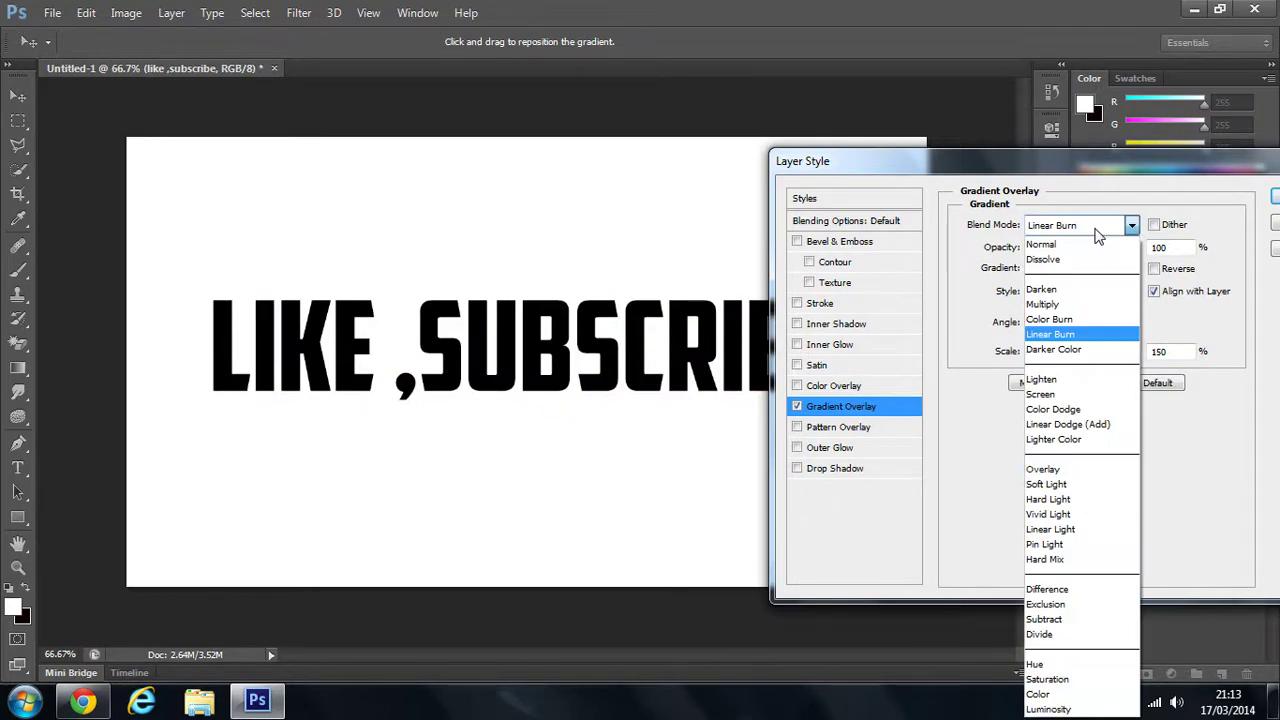
{"action": "left_click", "coordinate": [972, 418]}
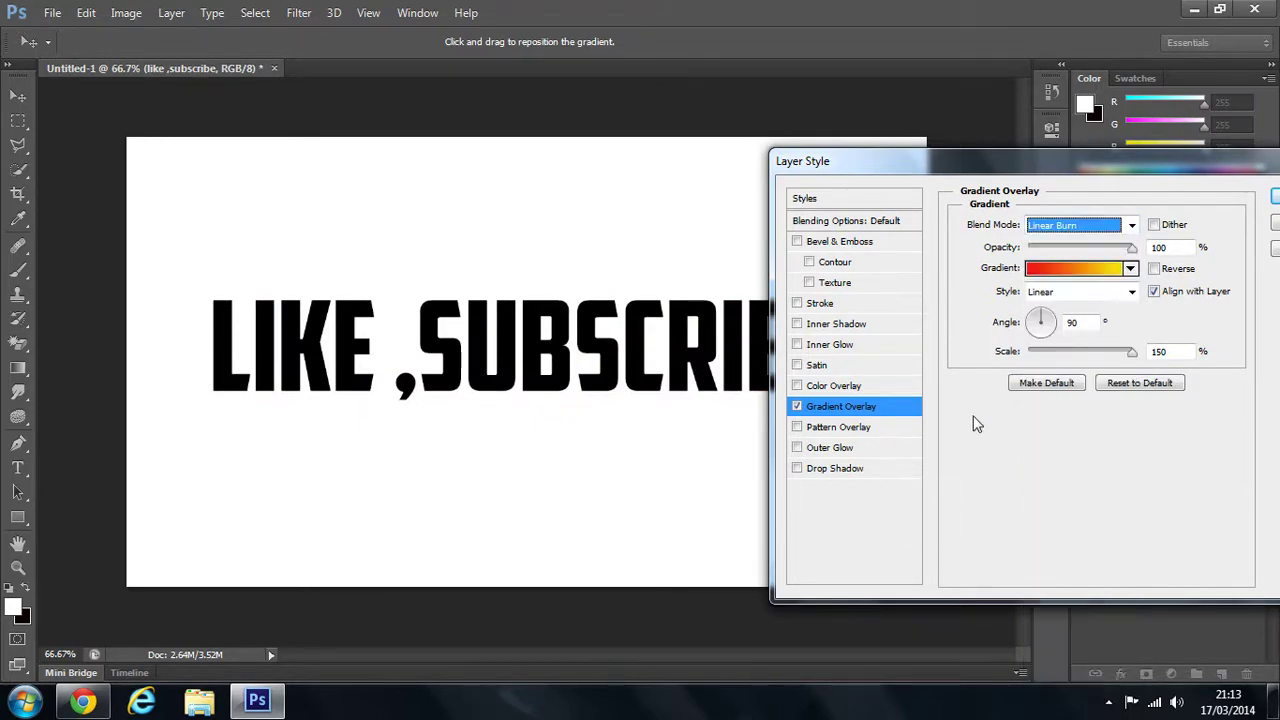
{"action": "left_click", "coordinate": [1090, 230]}
{"action": "left_click", "coordinate": [1042, 244]}
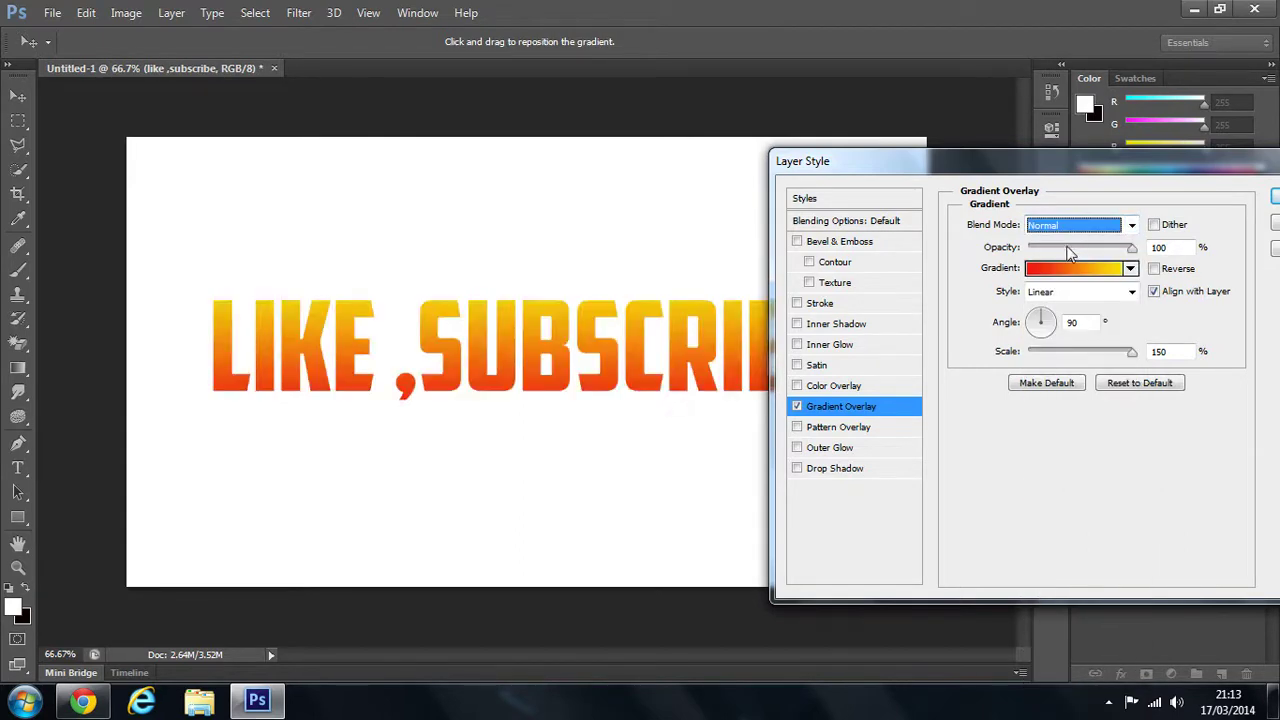
{"action": "left_click", "coordinate": [1157, 271]}
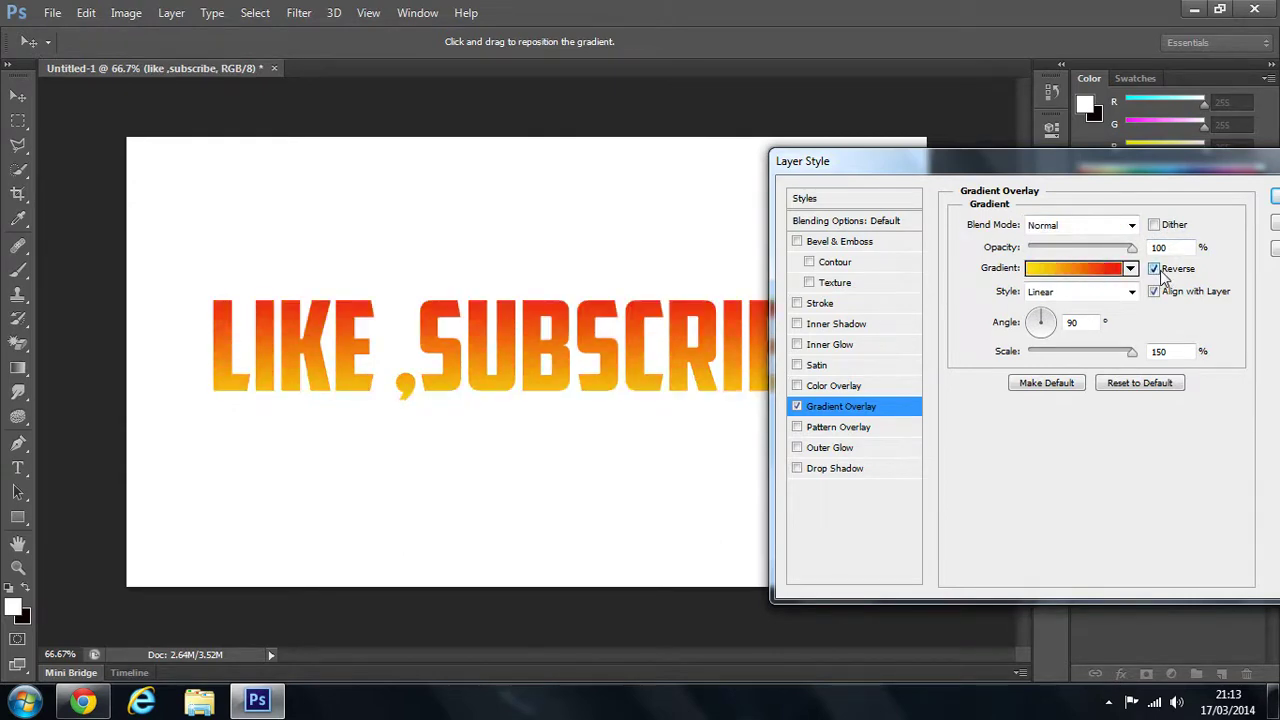